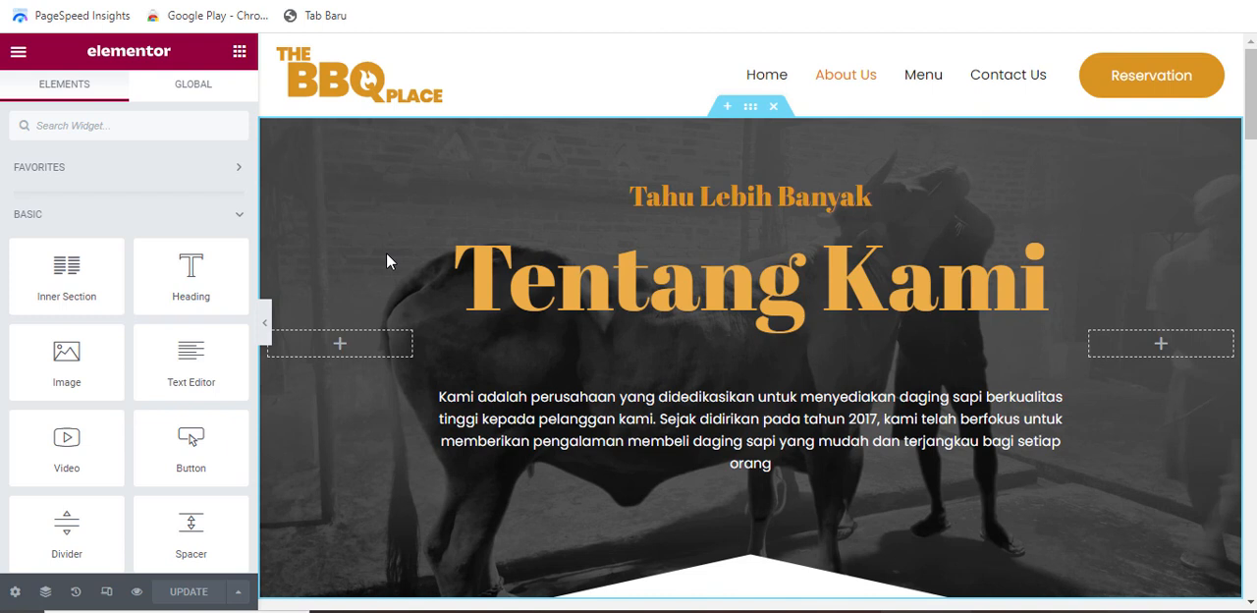
Find the Menu page with the Finder by searching "menu" and open it for editing
{"action": "key", "text": "ctrl+e"}
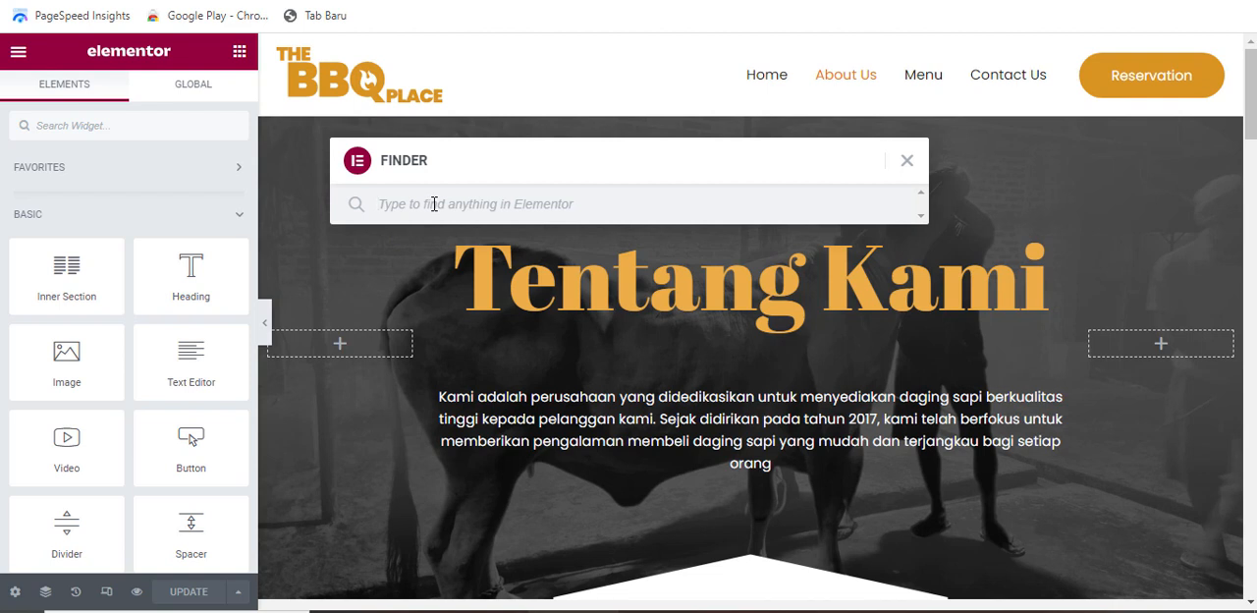
{"action": "type", "text": "menu"}
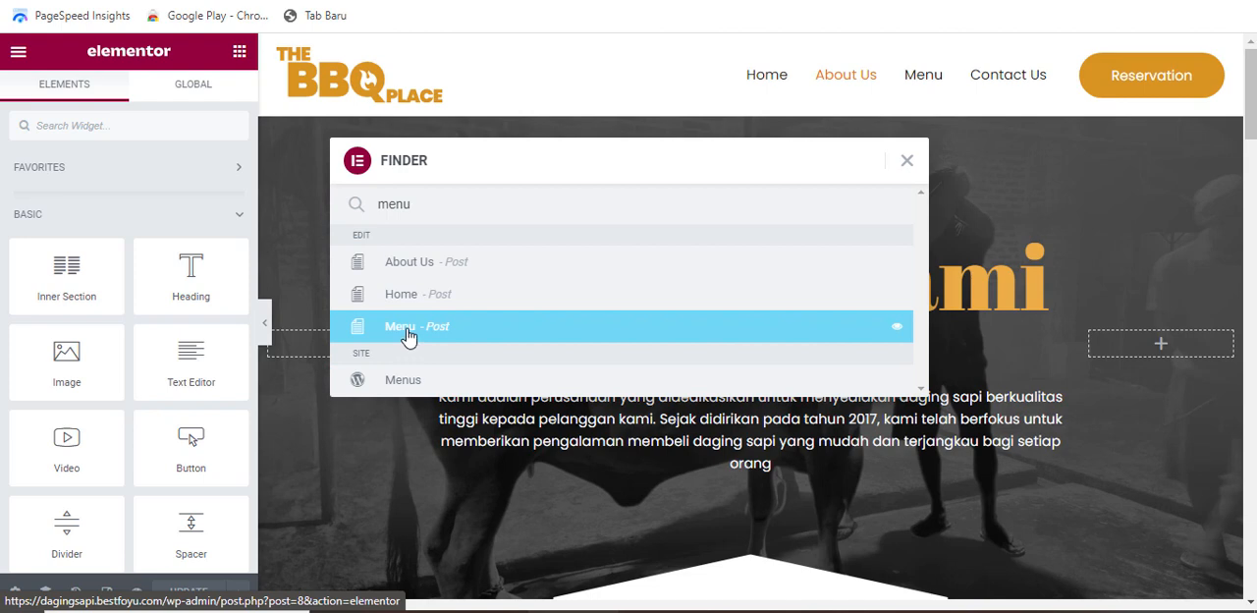
{"action": "left_click", "coordinate": [409, 336]}
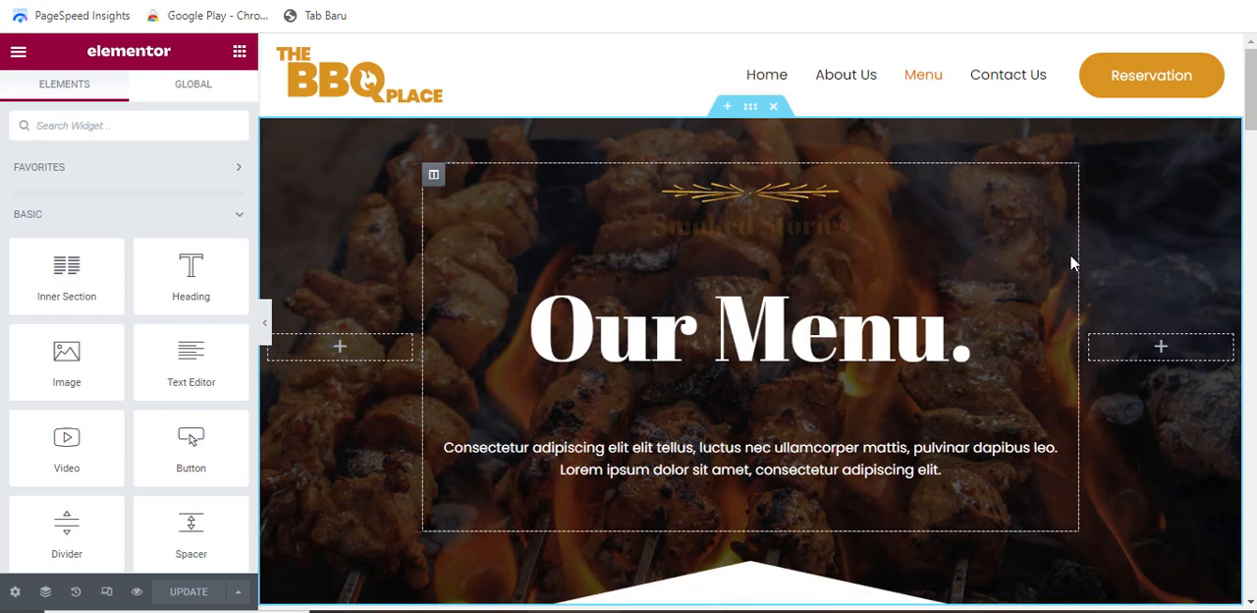
Look through the Menu page's sections, from the hero banner down to the dishes, beverages and desserts
{"action": "scroll", "coordinate": [1069, 253], "scroll_direction": "down", "scroll_amount": 1}
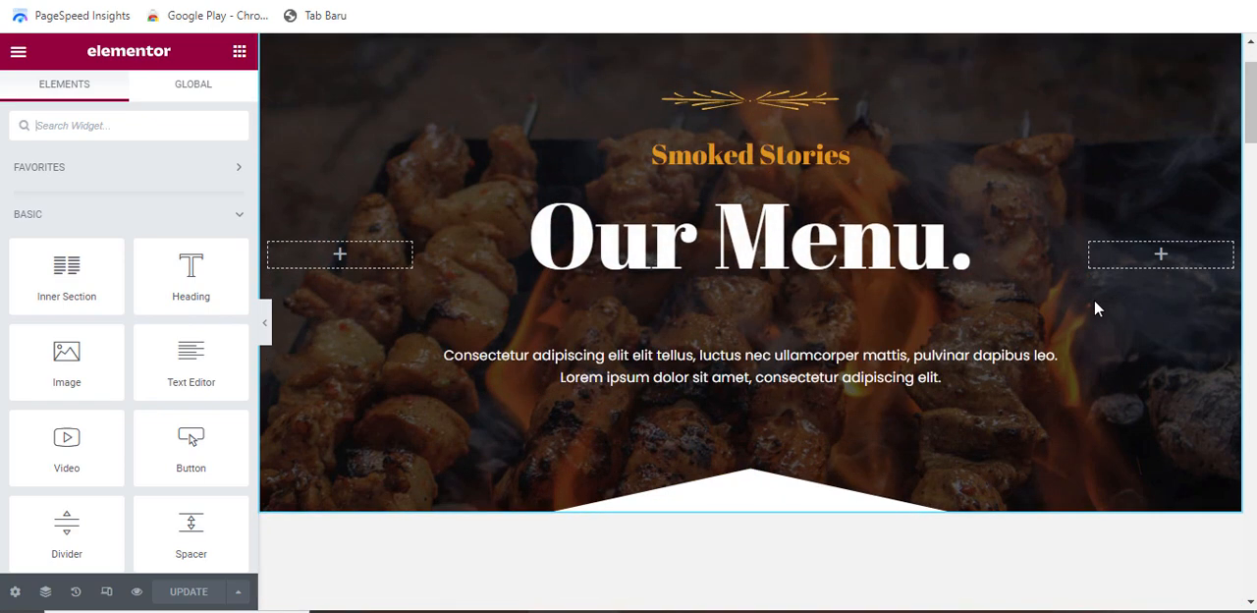
{"action": "scroll", "coordinate": [1096, 308], "scroll_direction": "down", "scroll_amount": 2}
{"action": "scroll", "coordinate": [923, 337], "scroll_direction": "up", "scroll_amount": 3}
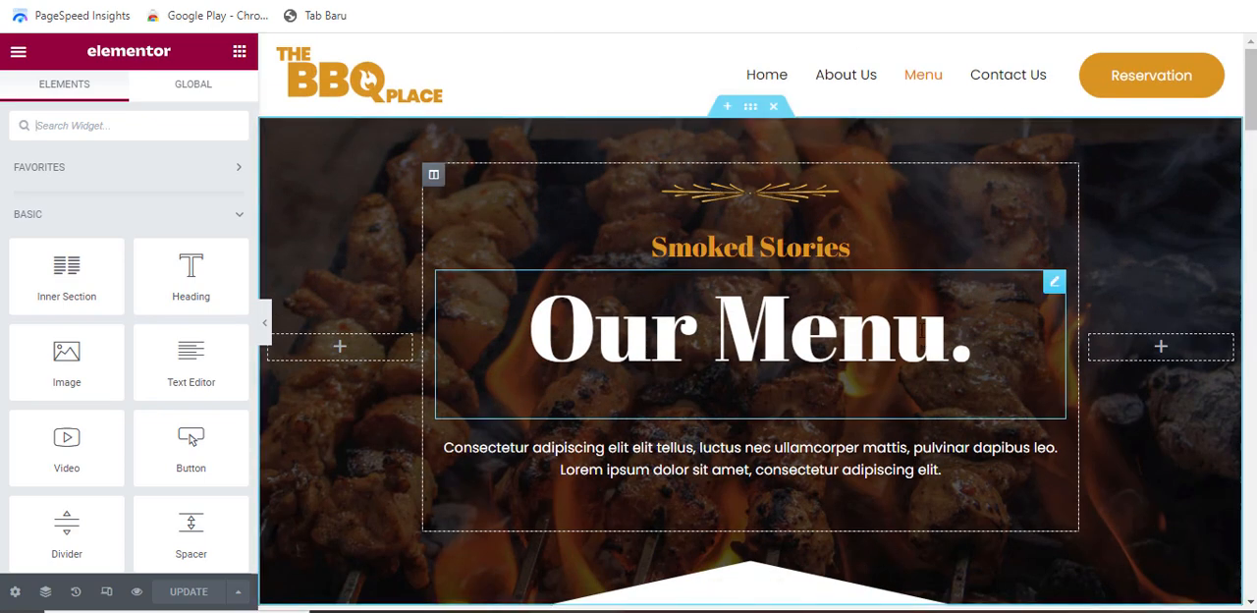
{"action": "scroll", "coordinate": [1031, 285], "scroll_direction": "down", "scroll_amount": 6}
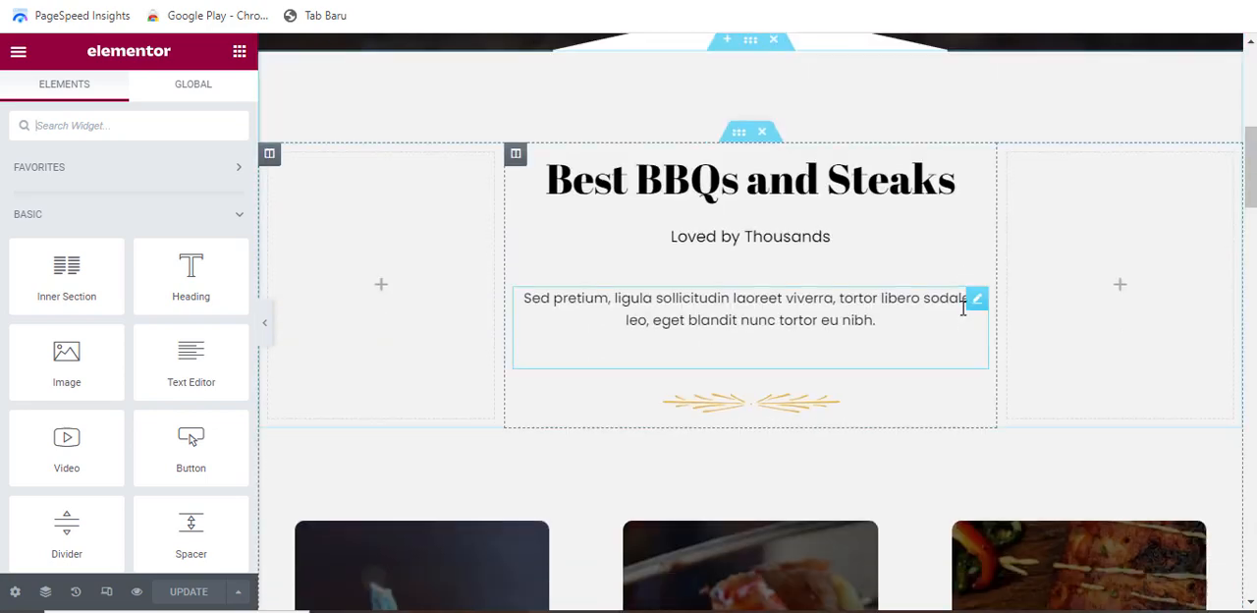
{"action": "scroll", "coordinate": [963, 307], "scroll_direction": "down", "scroll_amount": 7}
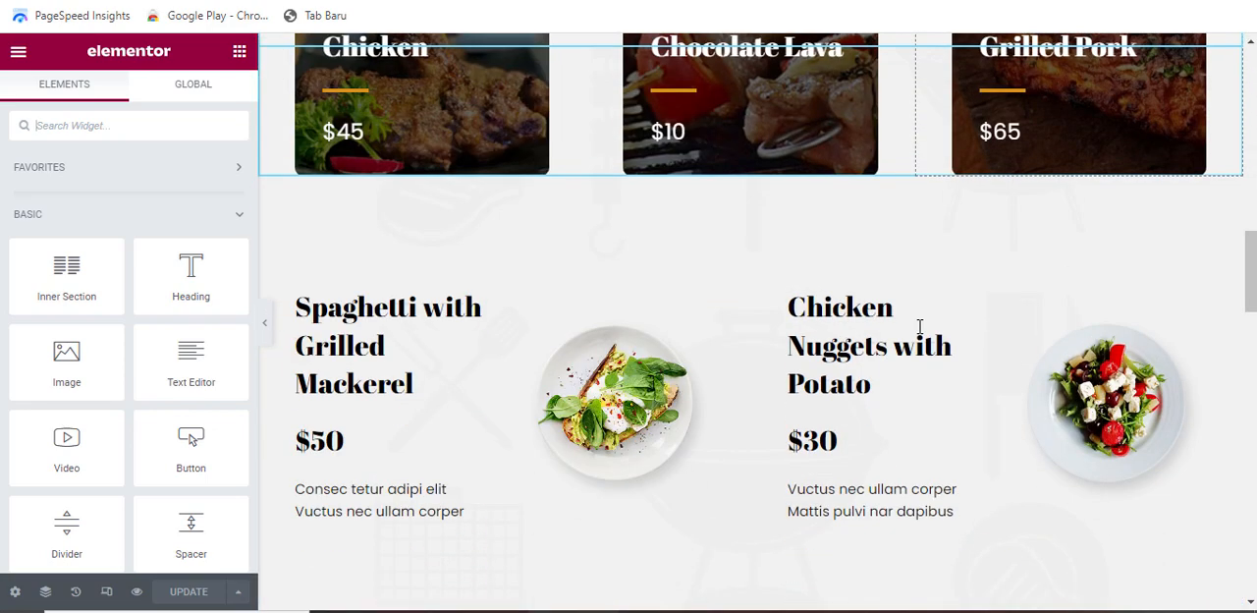
{"action": "scroll", "coordinate": [912, 331], "scroll_direction": "down", "scroll_amount": 3}
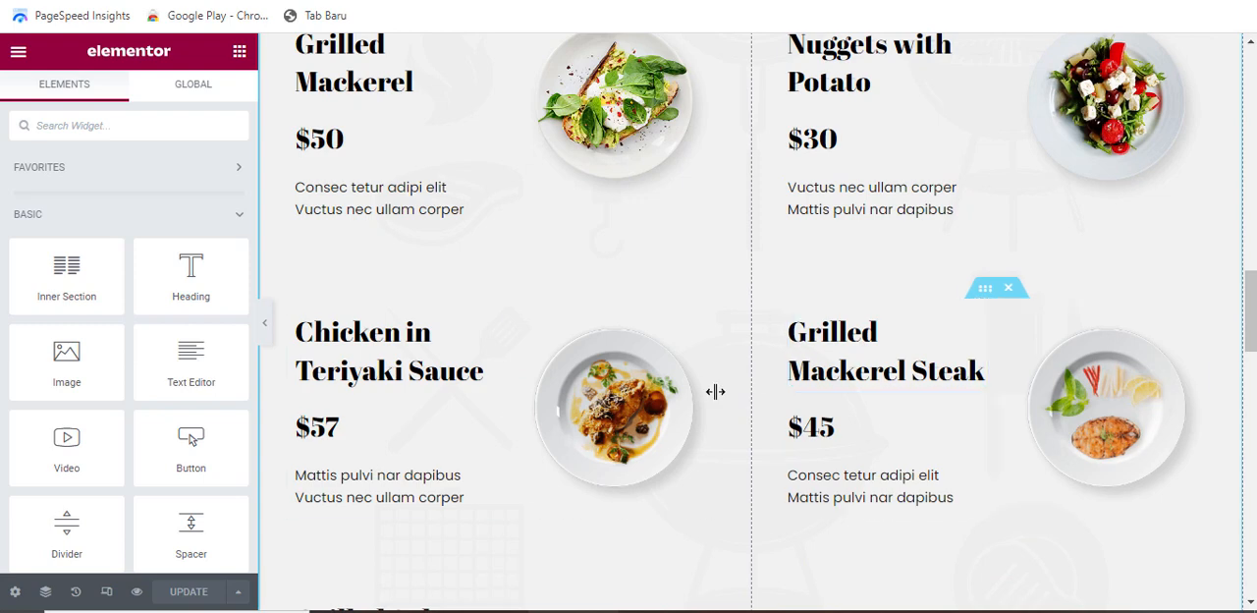
{"action": "scroll", "coordinate": [716, 393], "scroll_direction": "up", "scroll_amount": 10}
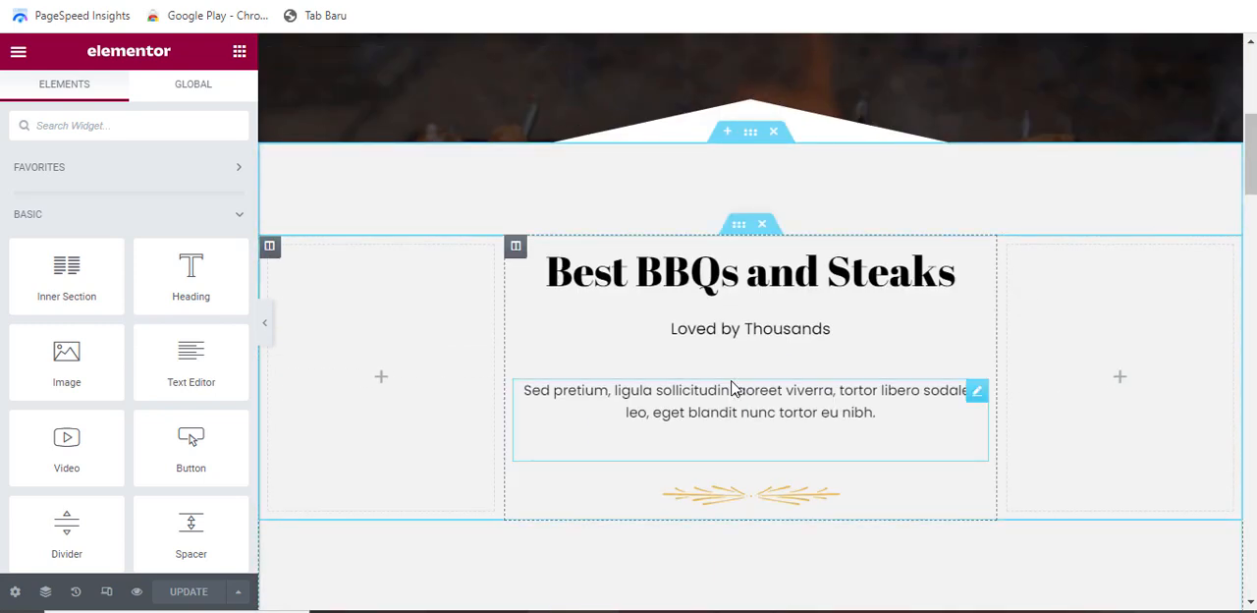
{"action": "scroll", "coordinate": [732, 388], "scroll_direction": "up", "scroll_amount": 5}
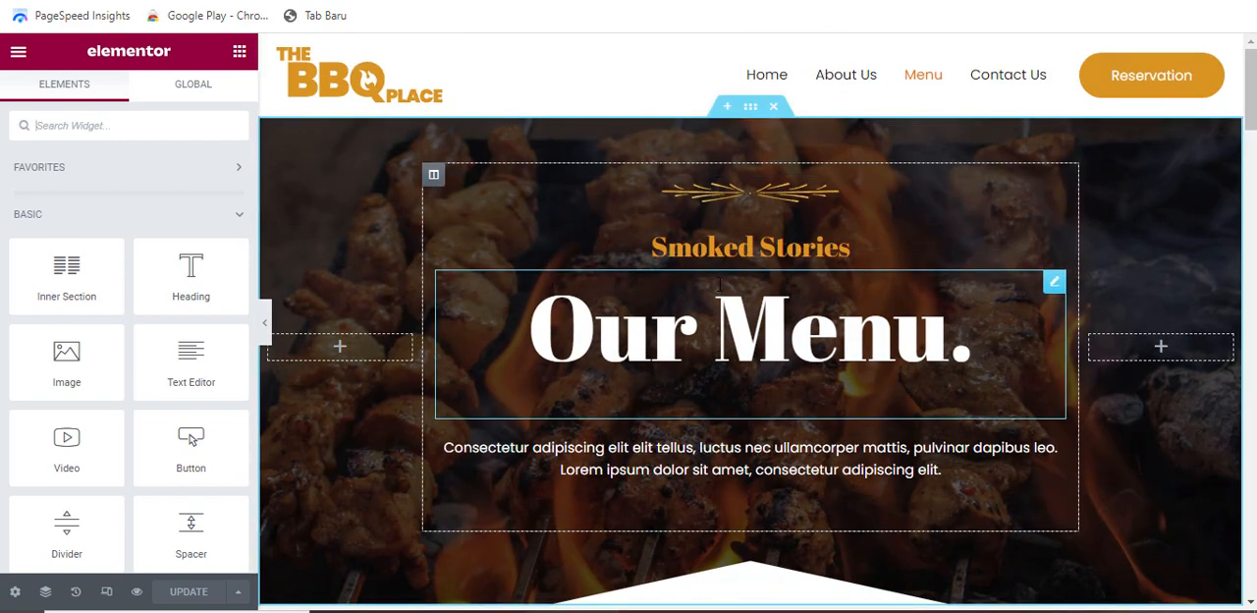
{"action": "scroll", "coordinate": [742, 314], "scroll_direction": "down", "scroll_amount": 2}
{"action": "scroll", "coordinate": [746, 313], "scroll_direction": "down", "scroll_amount": 10}
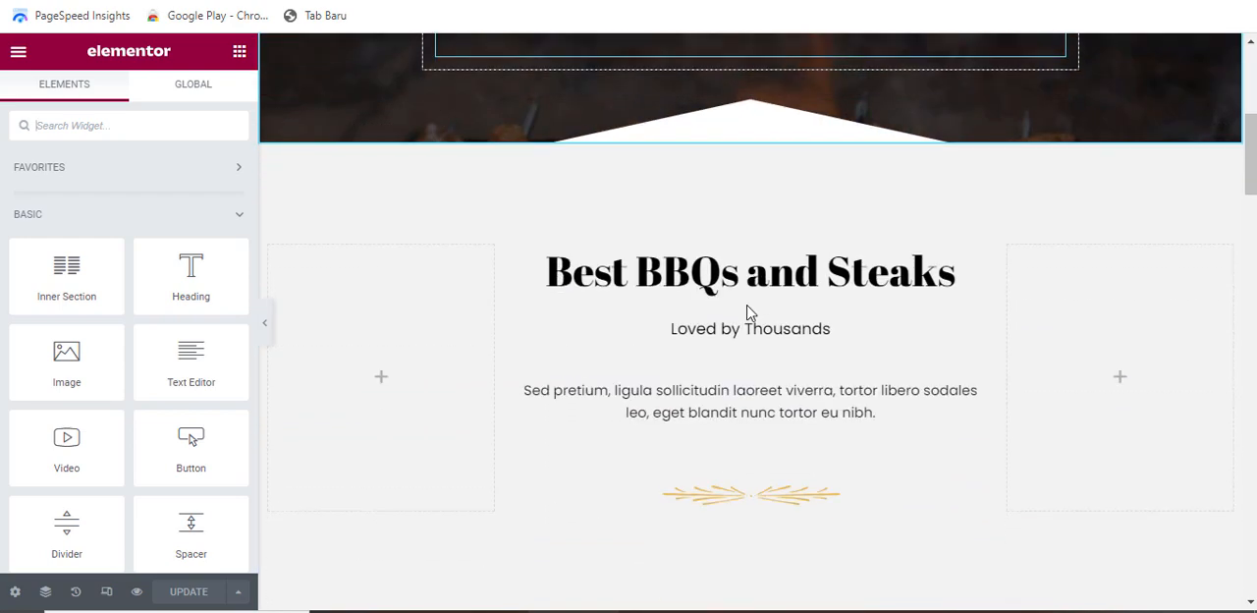
{"action": "scroll", "coordinate": [729, 313], "scroll_direction": "up", "scroll_amount": 7}
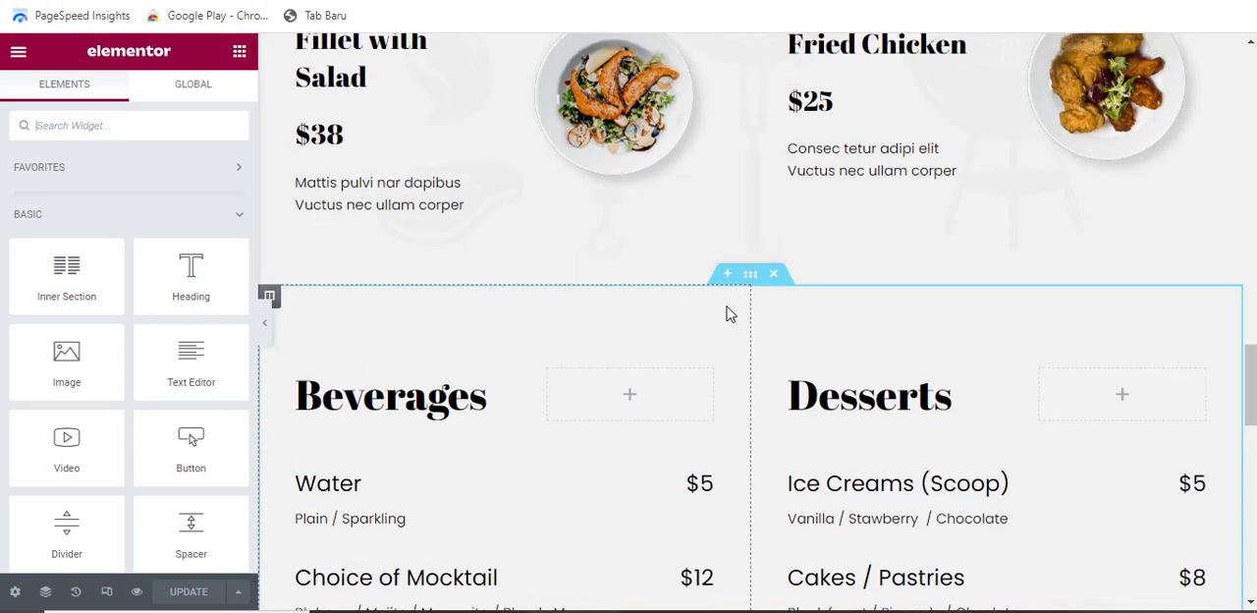
{"action": "scroll", "coordinate": [746, 308], "scroll_direction": "up", "scroll_amount": 1}
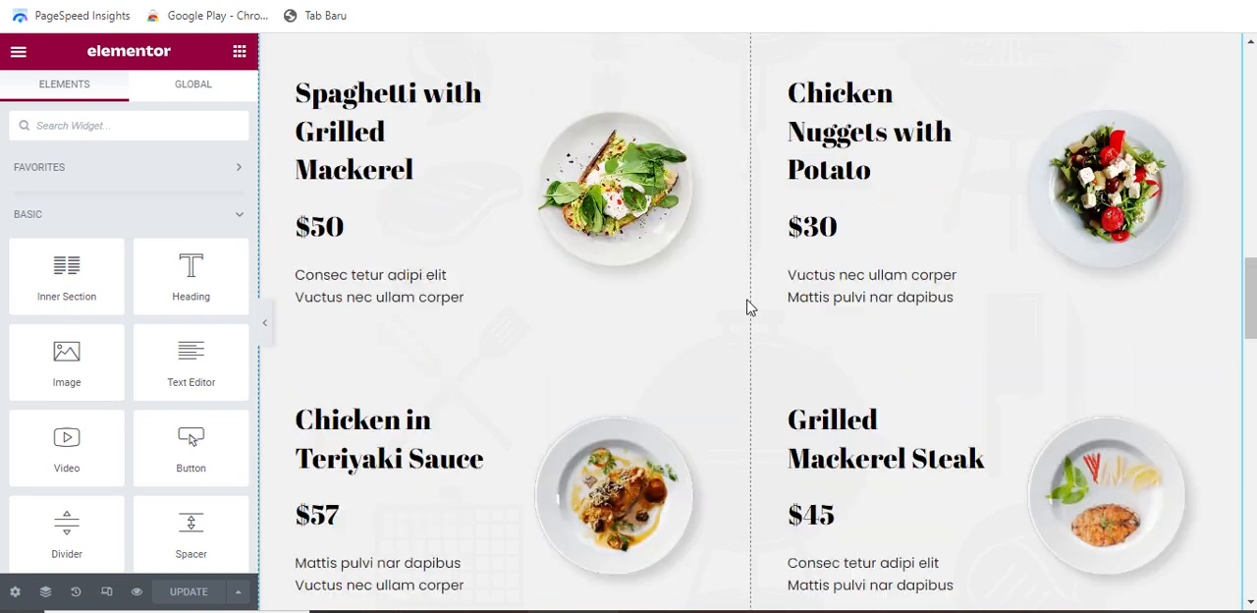
{"action": "scroll", "coordinate": [746, 307], "scroll_direction": "up", "scroll_amount": 2}
{"action": "scroll", "coordinate": [746, 307], "scroll_direction": "up", "scroll_amount": 5}
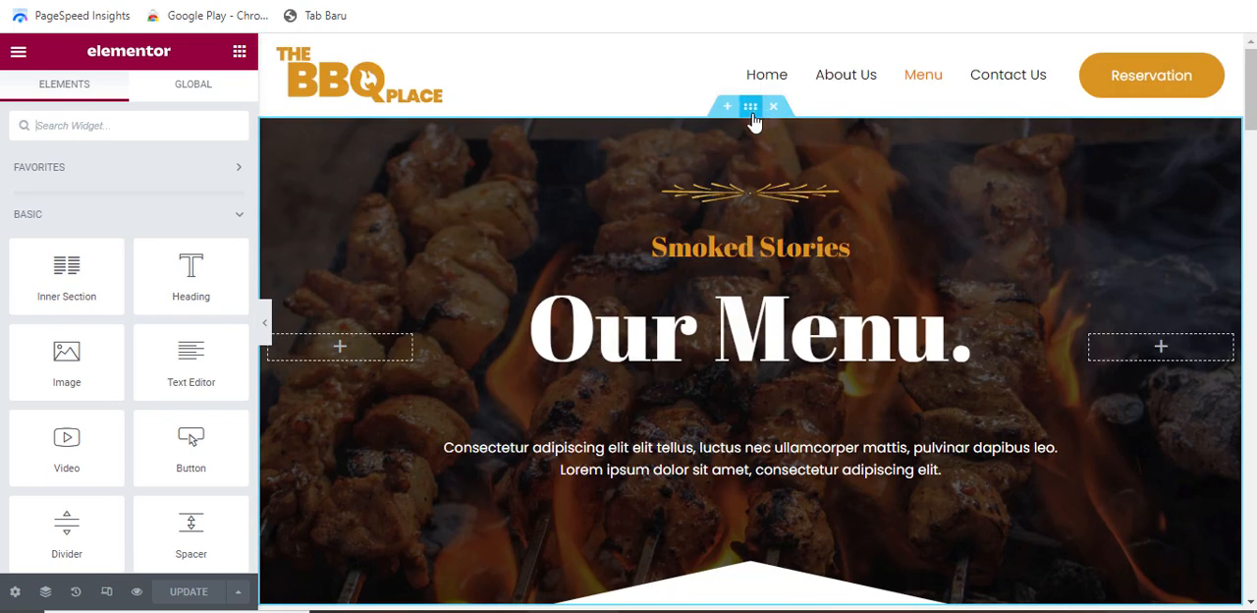
Replace the hero section's background image with the raw meat photo WhatsApp-Image-2023-02-12-at-16.36.34-1-1.jpeg from the media library
{"action": "left_click", "coordinate": [751, 114]}
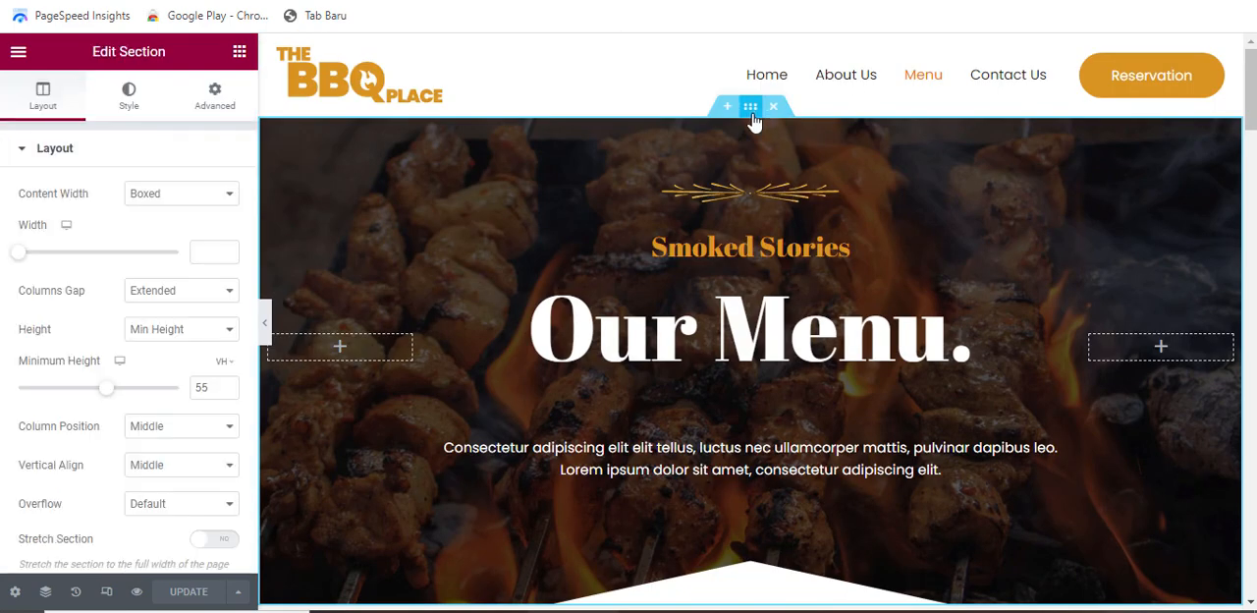
{"action": "left_click", "coordinate": [129, 108]}
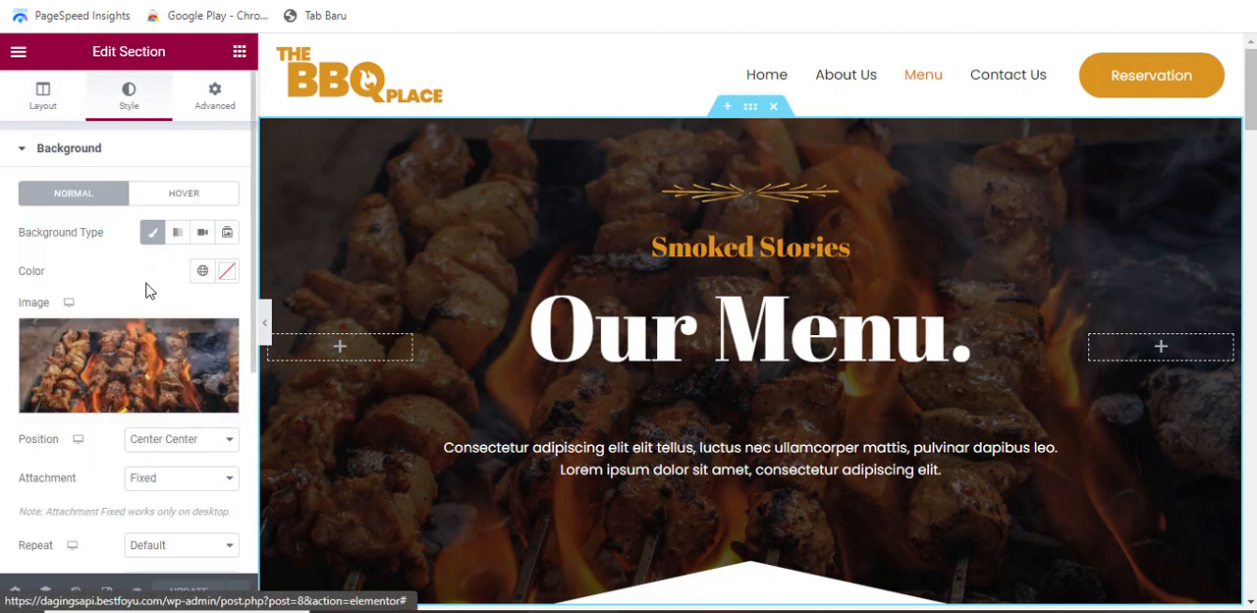
{"action": "left_click", "coordinate": [147, 355]}
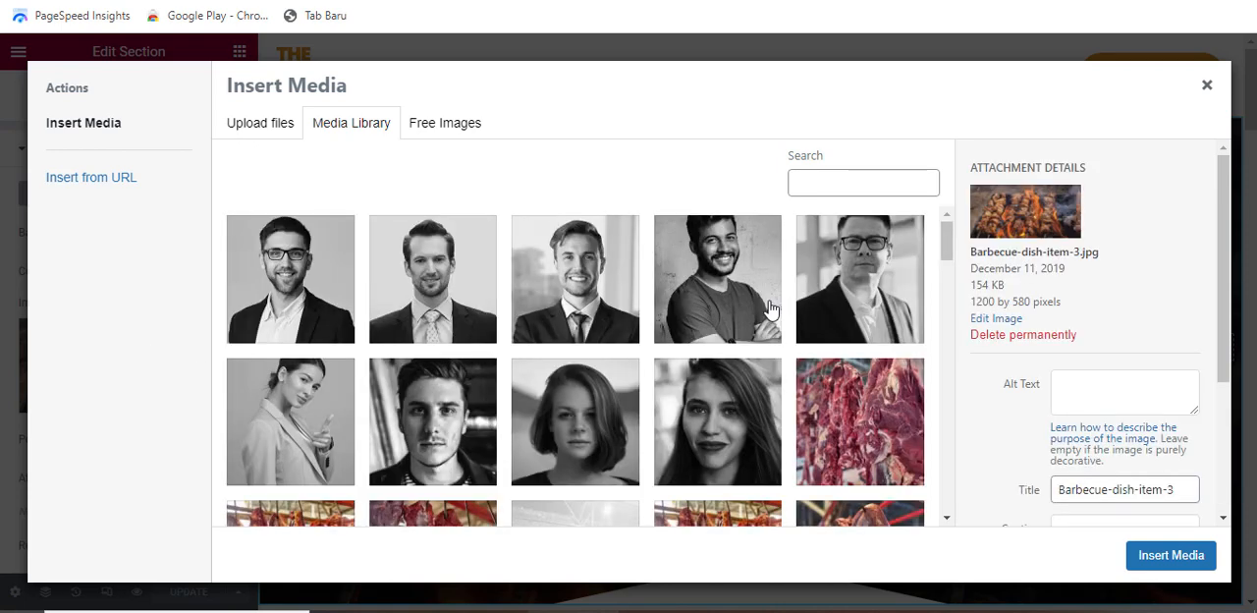
{"action": "scroll", "coordinate": [687, 338], "scroll_direction": "down", "scroll_amount": 2}
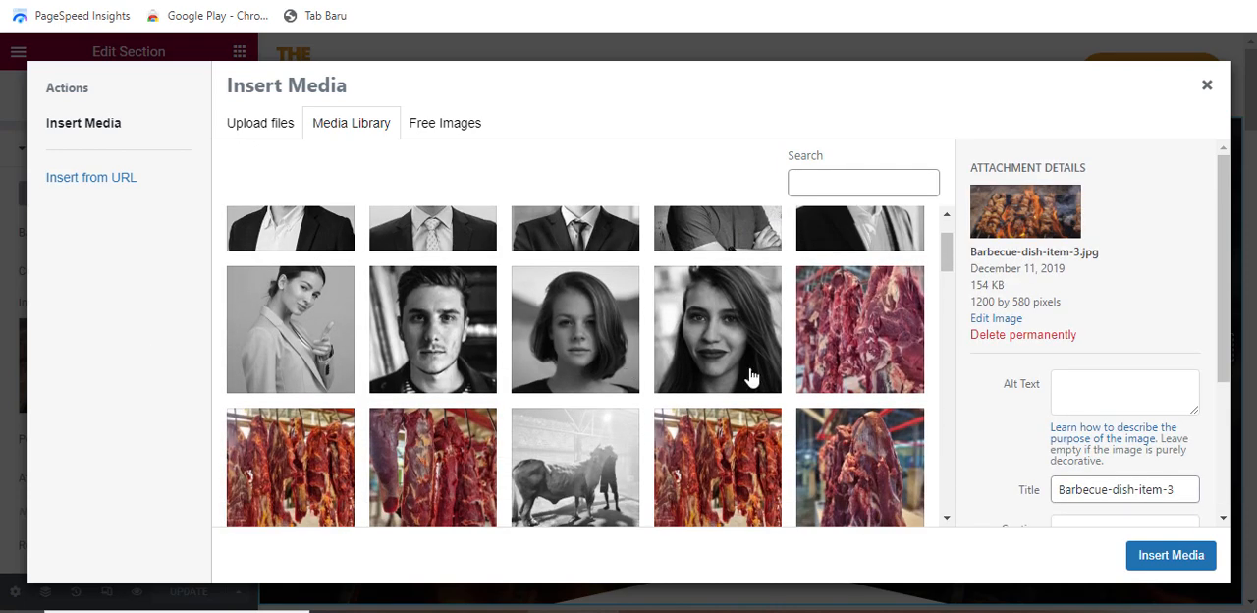
{"action": "left_click", "coordinate": [838, 334]}
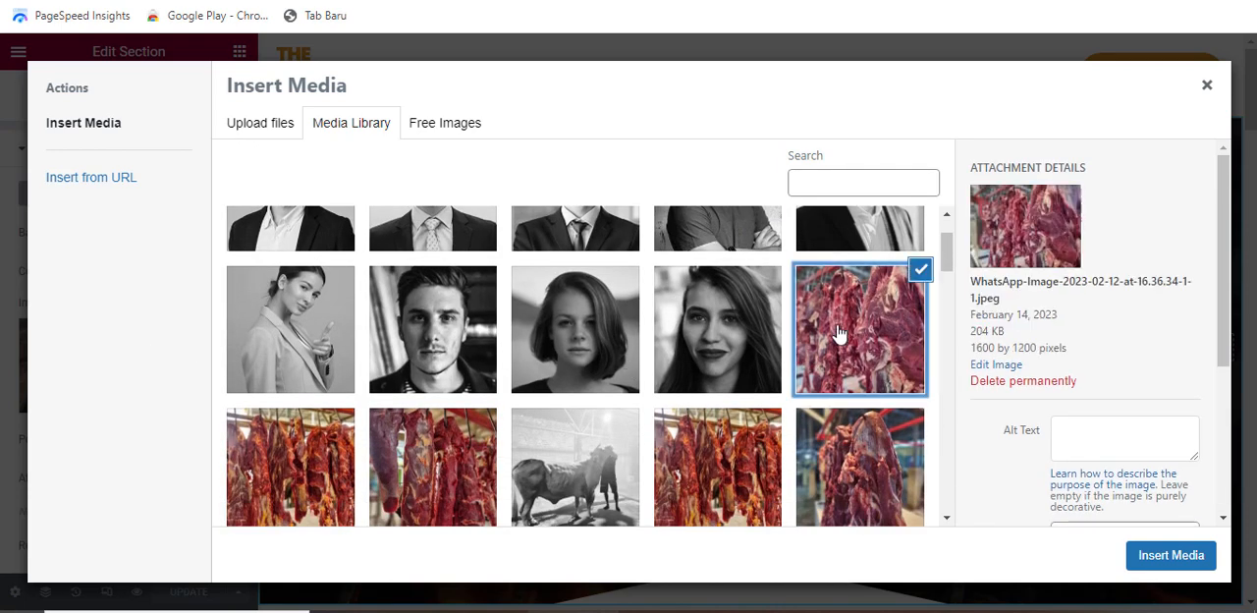
{"action": "left_click", "coordinate": [1145, 557]}
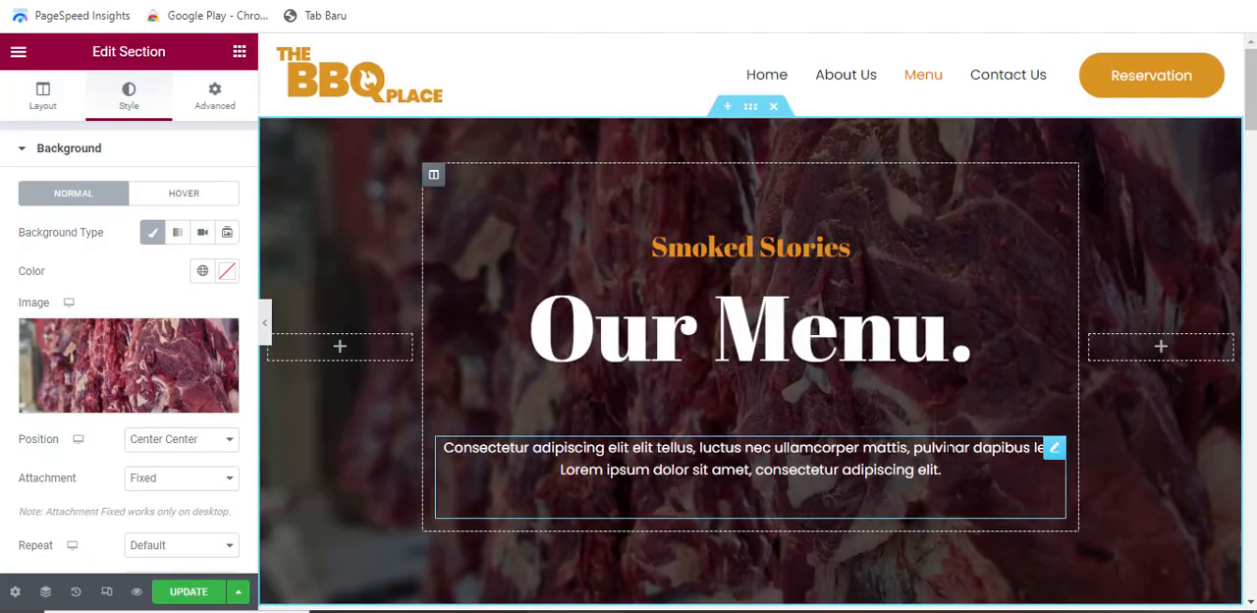
{"action": "scroll", "coordinate": [813, 422], "scroll_direction": "down", "scroll_amount": 2}
{"action": "scroll", "coordinate": [813, 423], "scroll_direction": "up", "scroll_amount": 2}
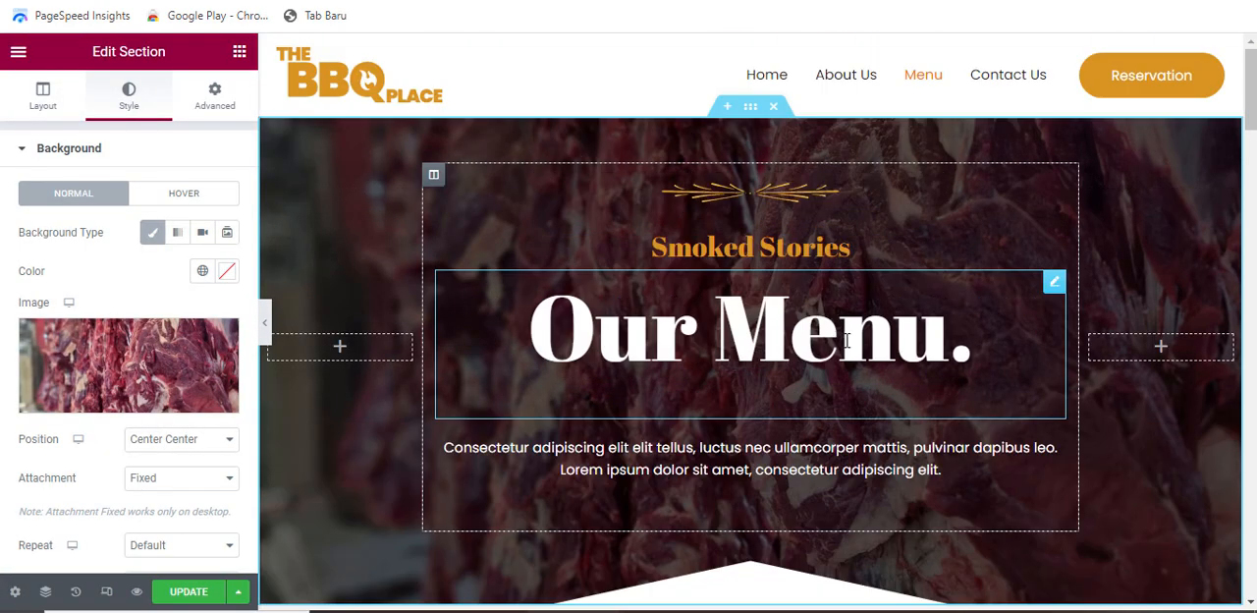
Change the hero's "Smoked Stories" subheading to "Dapatkan Pengiriman Gratis Untuk Pembelian Hari Ini!"
{"action": "left_click", "coordinate": [907, 242]}
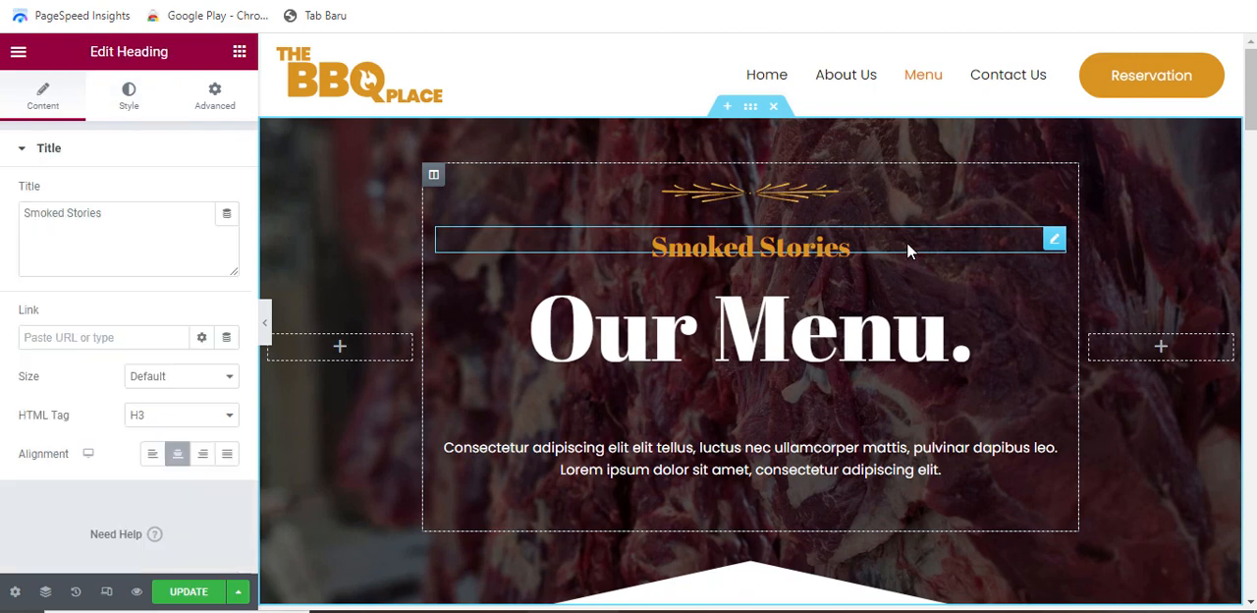
{"action": "left_click_drag", "start_coordinate": [70, 212], "coordinate": [14, 214]}
{"action": "type", "text": "Dapatkan "}
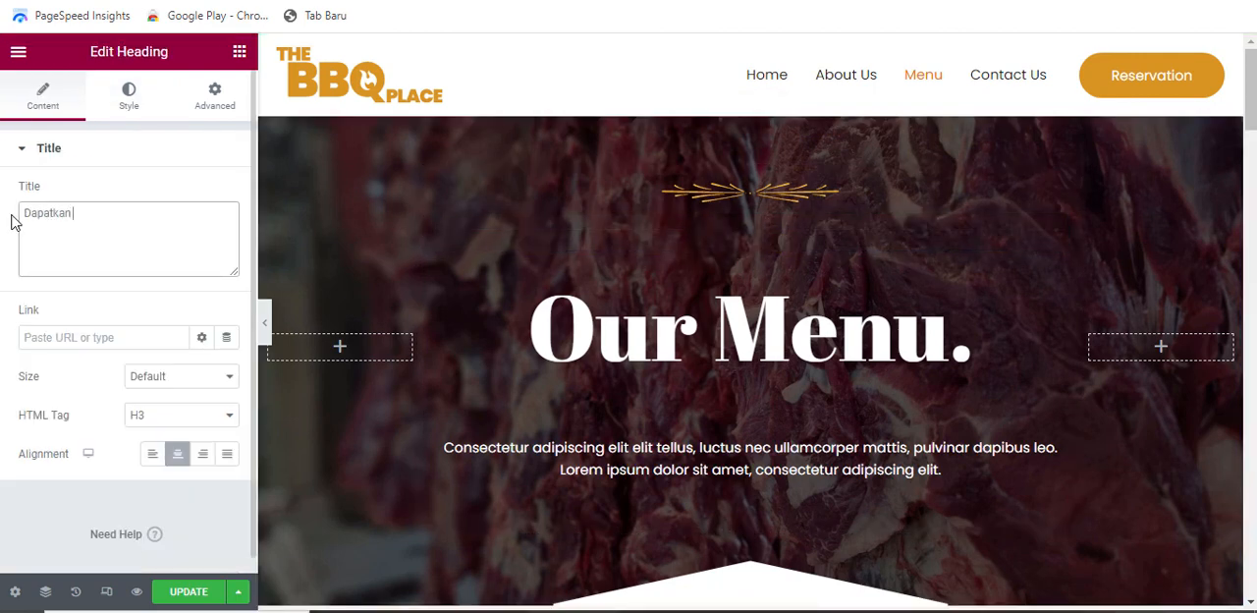
{"action": "type", "text": "Pengir"}
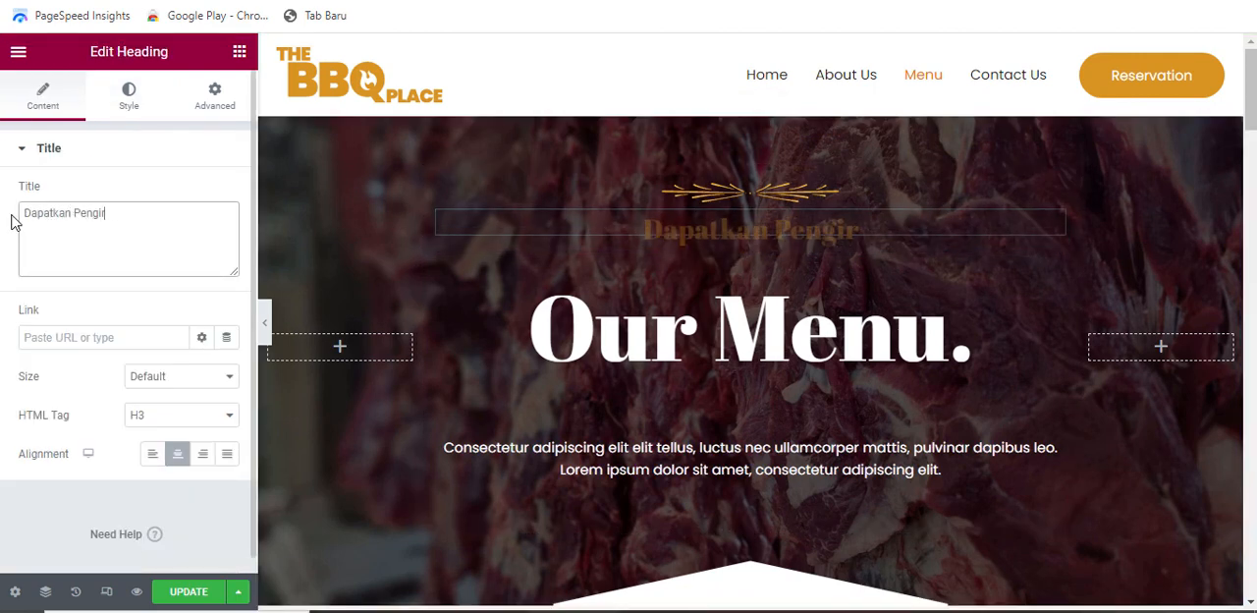
{"action": "type", "text": "man Gra"}
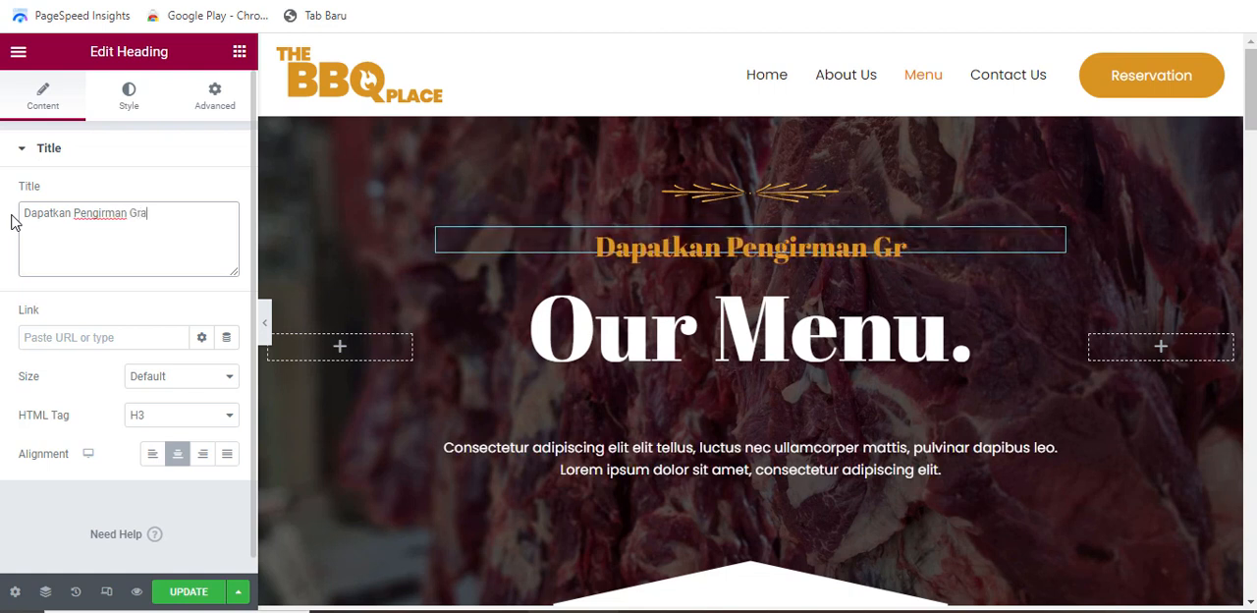
{"action": "type", "text": "tis Un"}
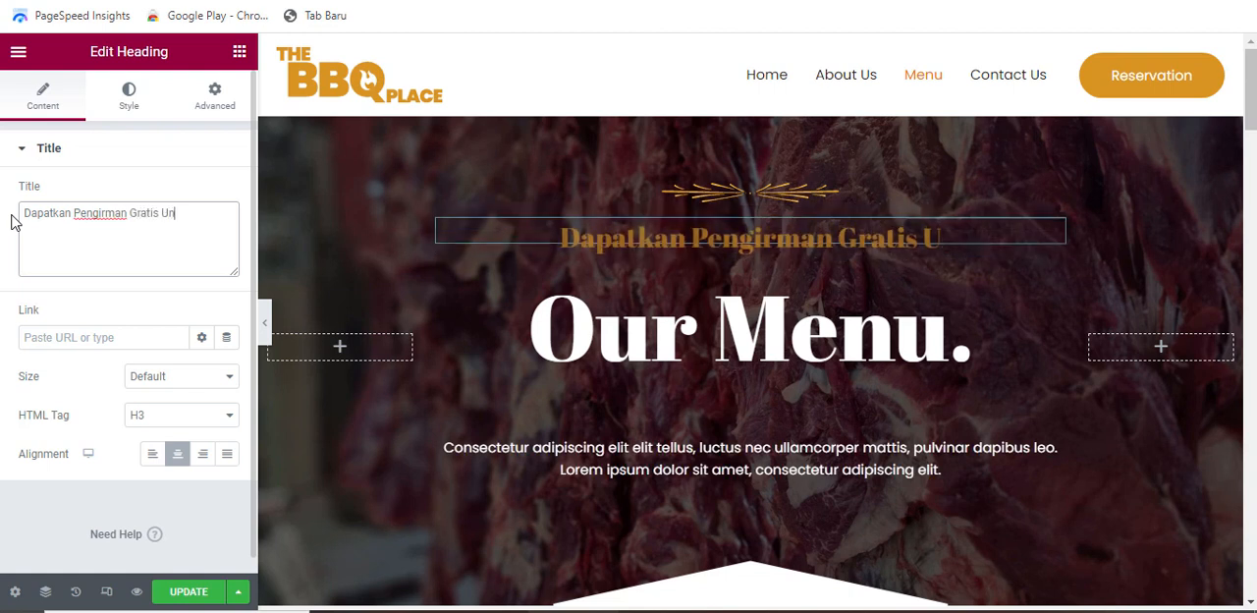
{"action": "type", "text": "tuk Pem"}
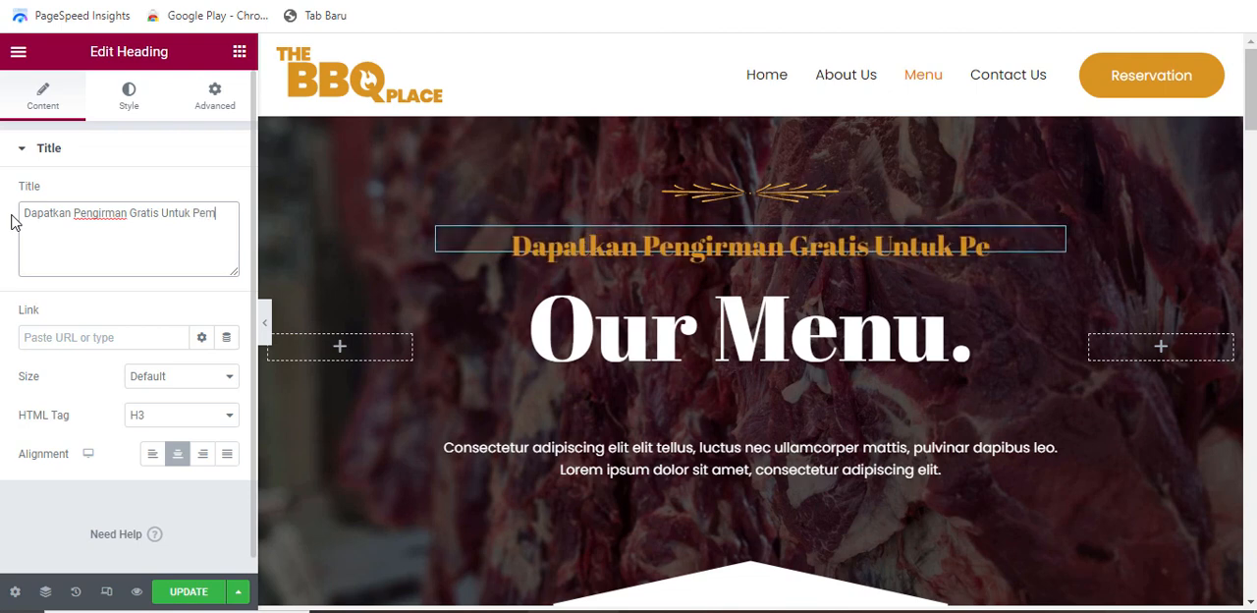
{"action": "type", "text": "belian Hari Ini"}
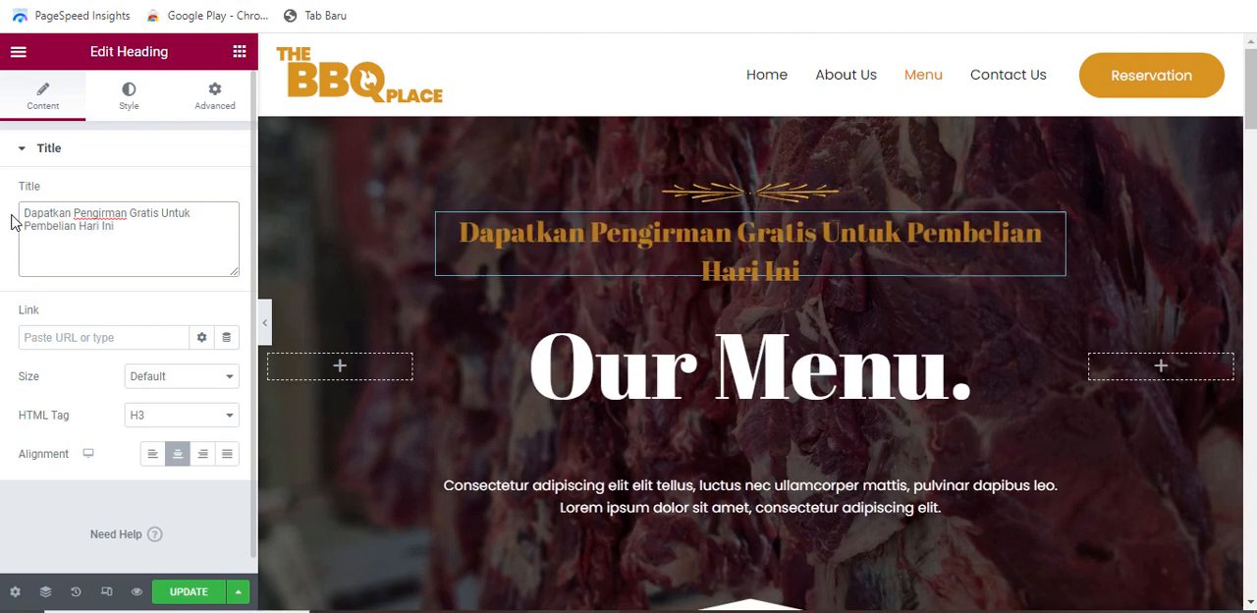
{"action": "type", "text": "!"}
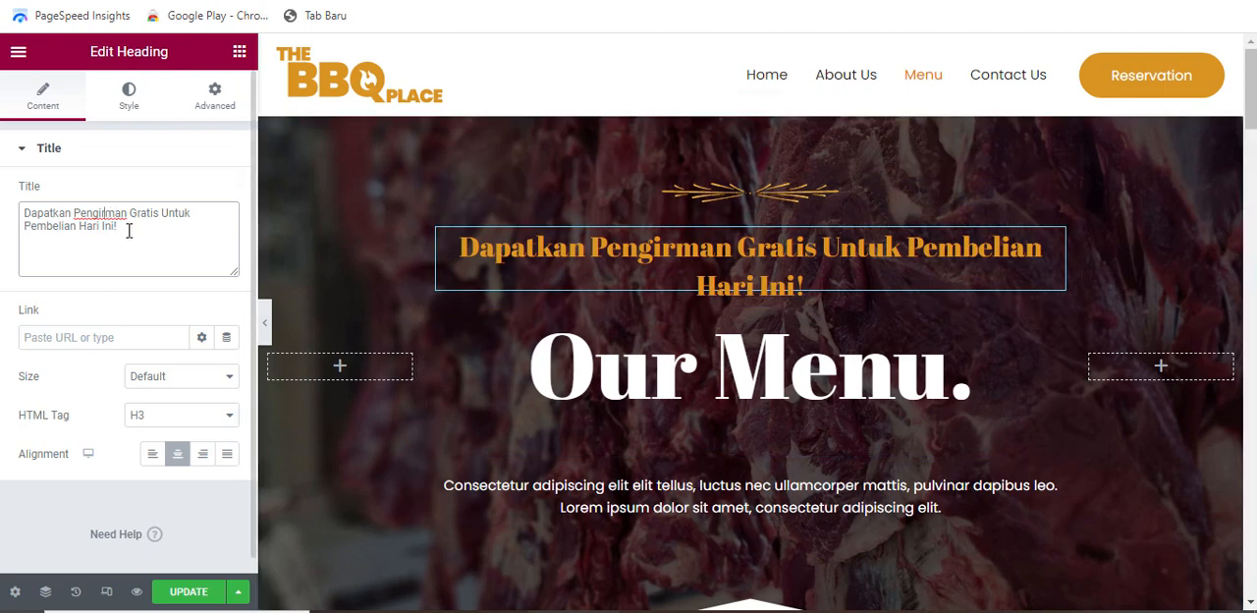
{"action": "type", "text": "i"}
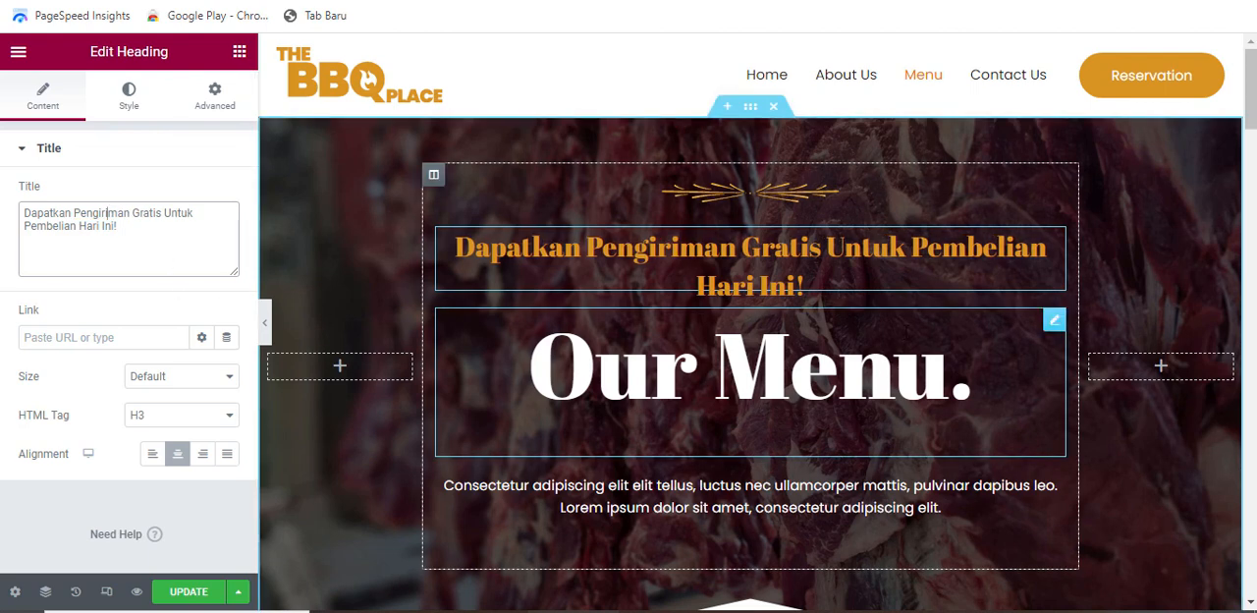
Change the hero's main heading "Our Menu." to "Produk Kami"
{"action": "scroll", "coordinate": [750, 324], "scroll_direction": "down", "scroll_amount": 1}
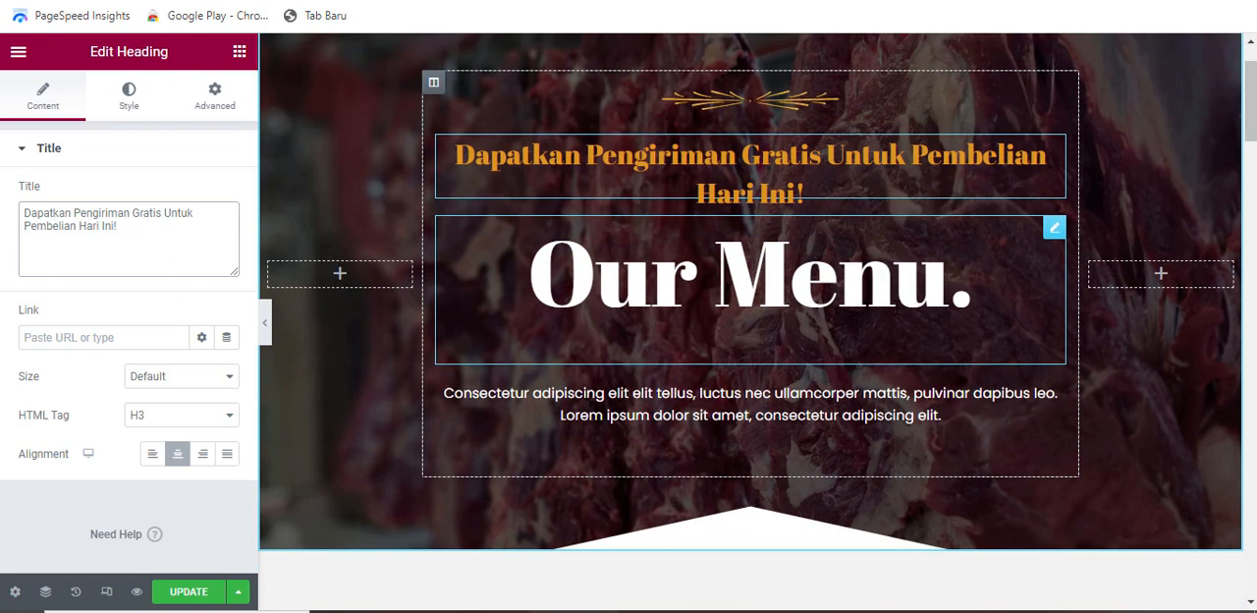
{"action": "left_click", "coordinate": [1001, 282]}
{"action": "left_click_drag", "start_coordinate": [86, 220], "coordinate": [14, 218]}
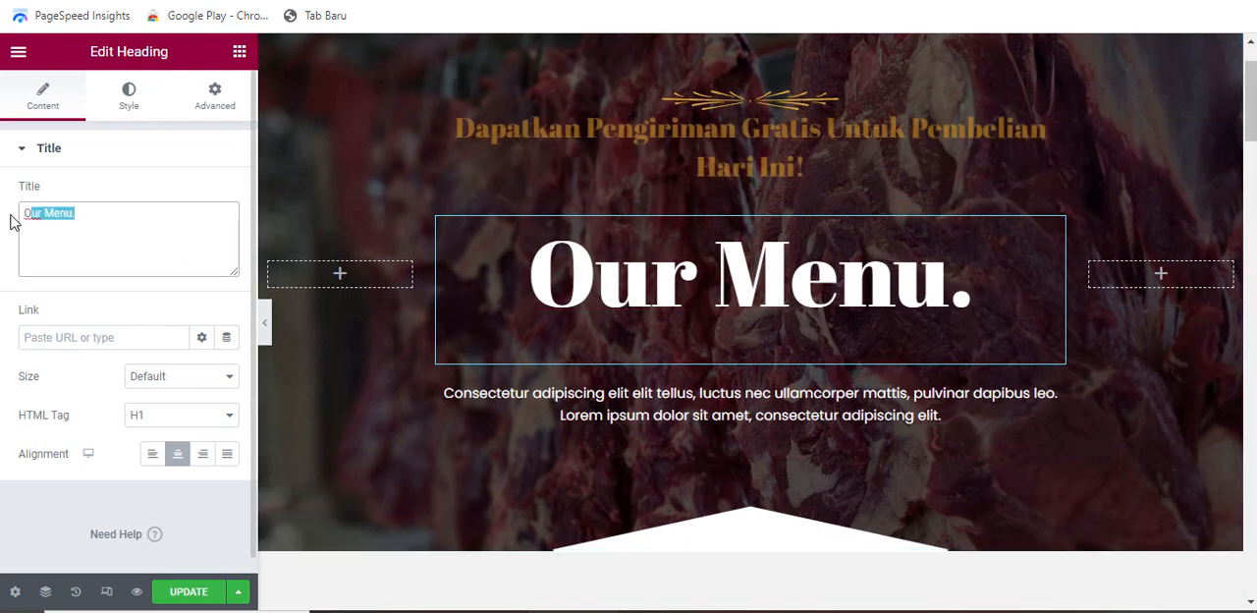
{"action": "type", "text": "P"}
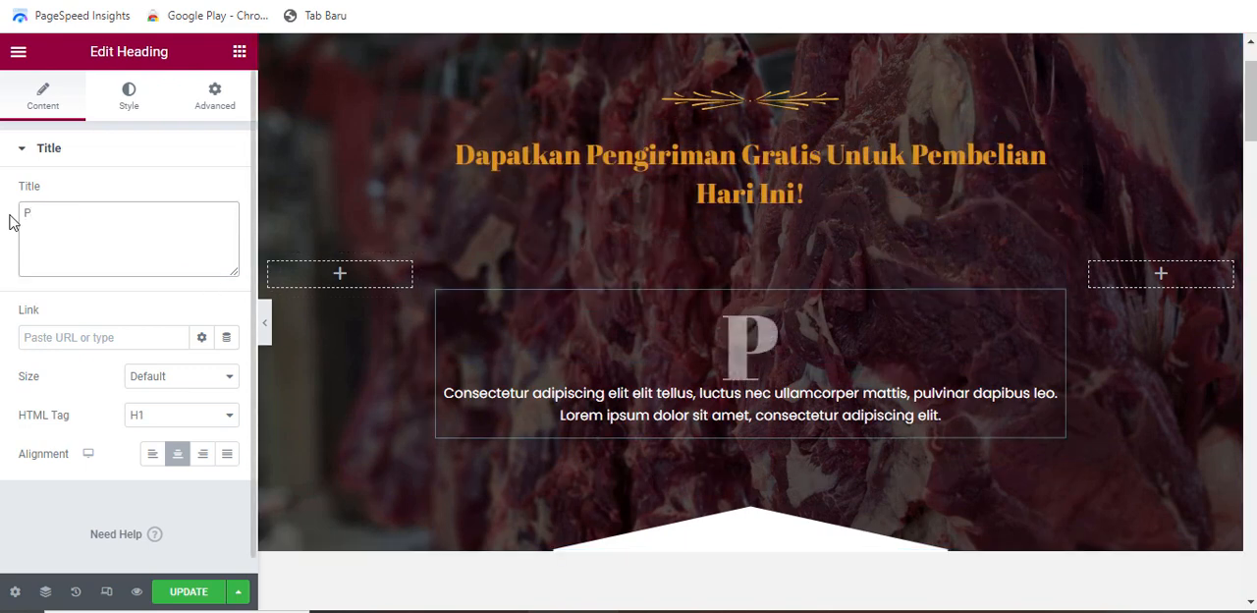
{"action": "type", "text": "roduk Kami"}
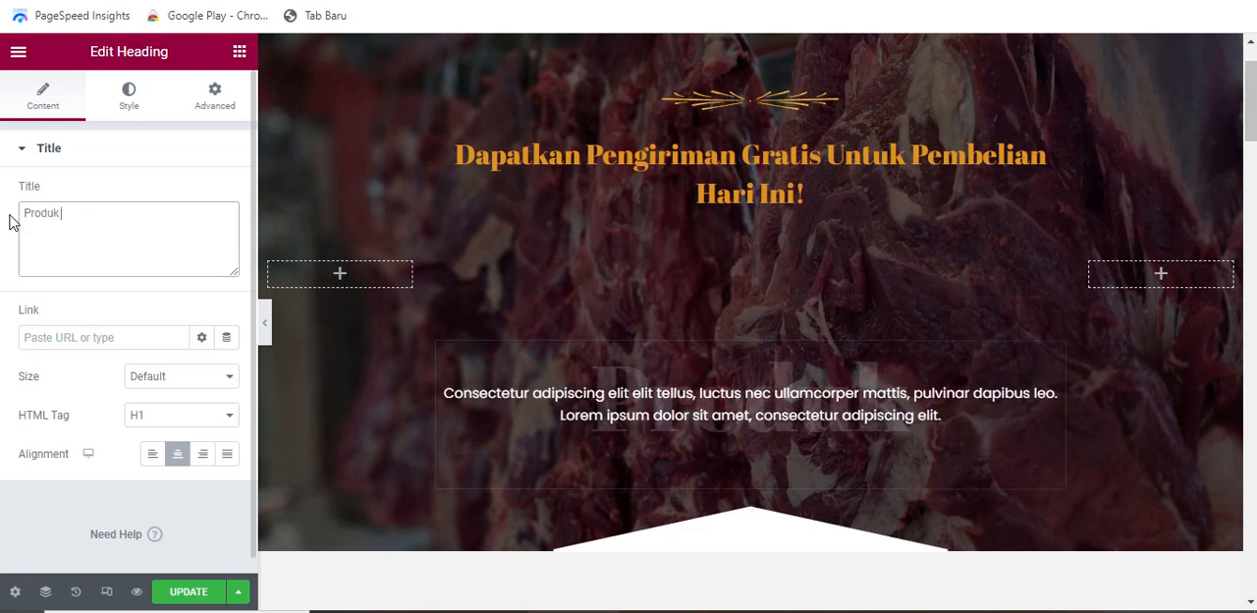
{"action": "scroll", "coordinate": [960, 335], "scroll_direction": "down", "scroll_amount": 1}
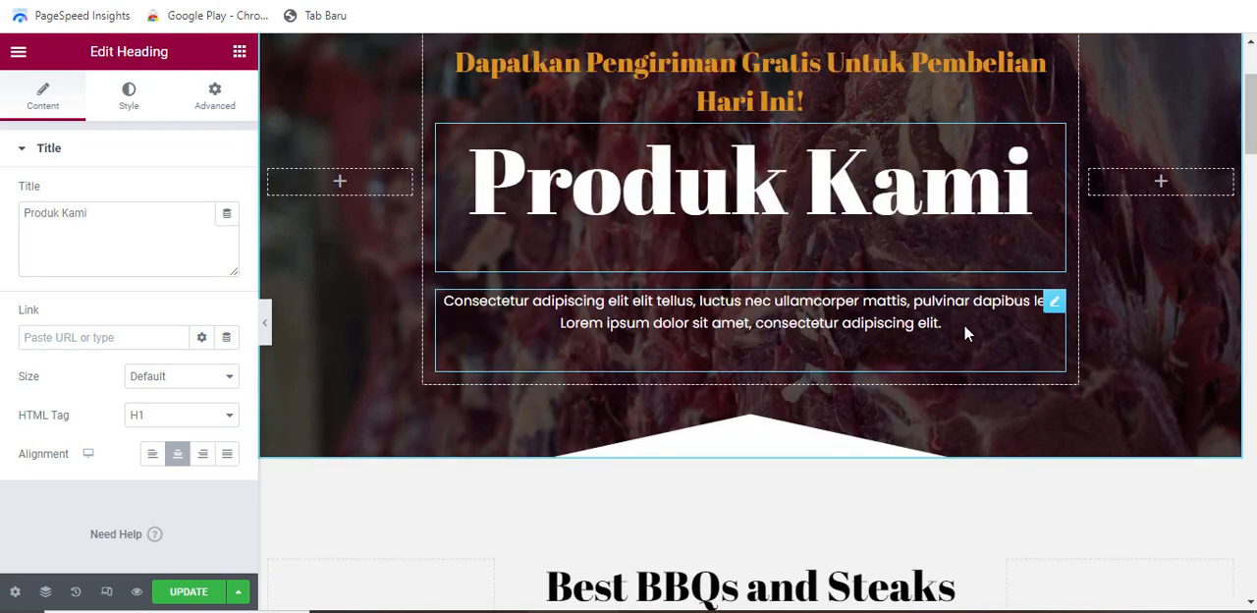
Replace the hero's placeholder paragraph with the copied Indonesian introduction beginning "Ini halaman yang memperkenalkan produk unggulan kami kepada calon pelanggan."
{"action": "left_click", "coordinate": [963, 325]}
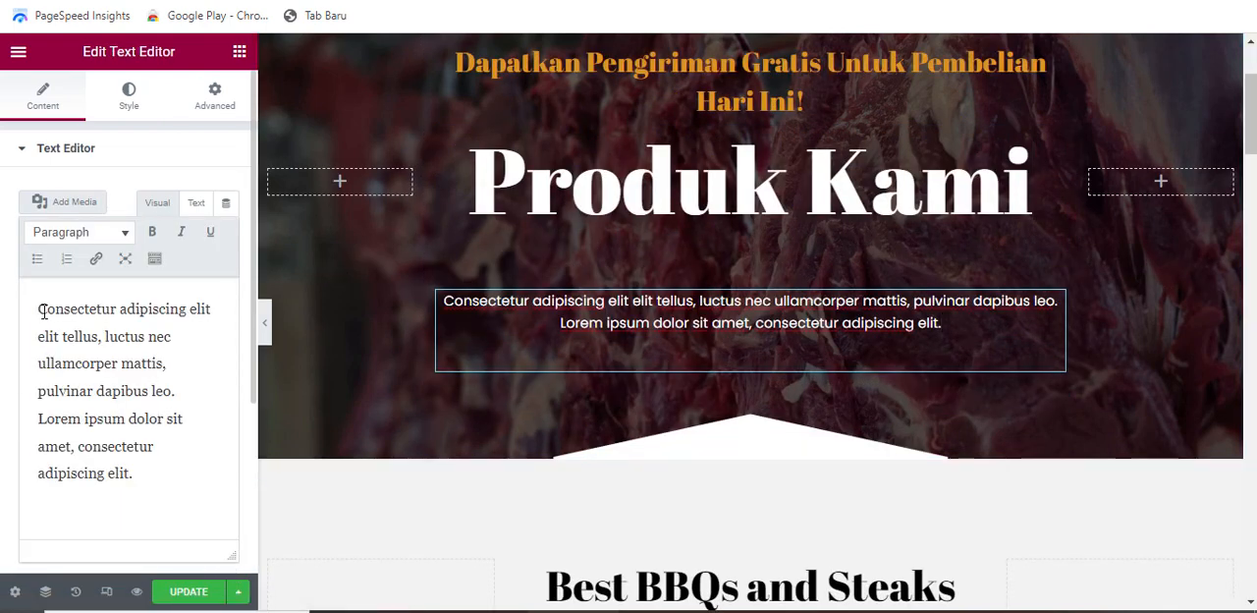
{"action": "key", "text": "ctrl+a"}
{"action": "key", "text": "BackSpace"}
{"action": "key", "text": "ctrl+v"}
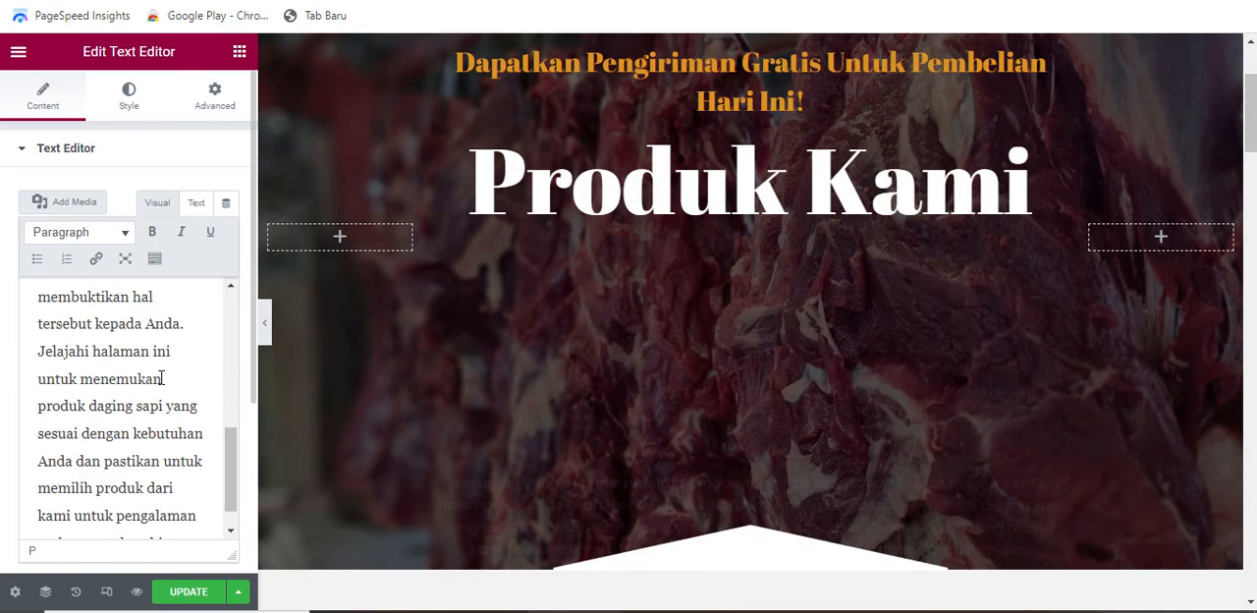
Change the "Best BBQs and Steaks" heading below the hero to "Daging Sapi Segar"
{"action": "scroll", "coordinate": [762, 350], "scroll_direction": "down", "scroll_amount": 5}
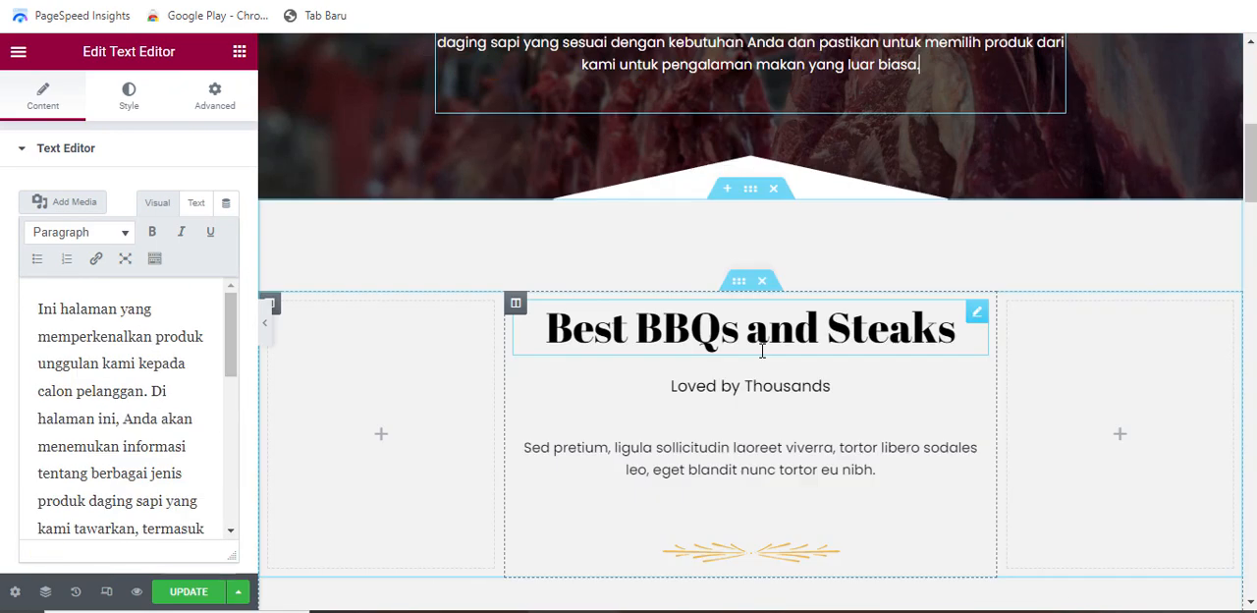
{"action": "scroll", "coordinate": [727, 309], "scroll_direction": "down", "scroll_amount": 3}
{"action": "scroll", "coordinate": [724, 311], "scroll_direction": "up", "scroll_amount": 2}
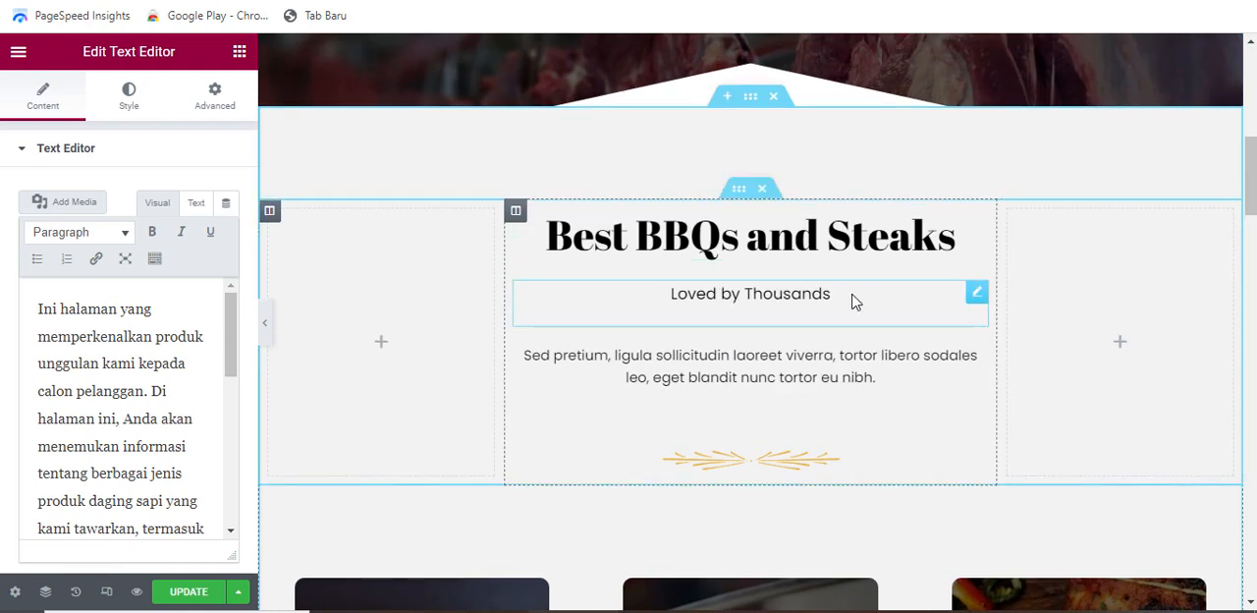
{"action": "left_click", "coordinate": [915, 258]}
{"action": "left_click_drag", "start_coordinate": [133, 213], "coordinate": [2, 210]}
{"action": "type", "text": "D"}
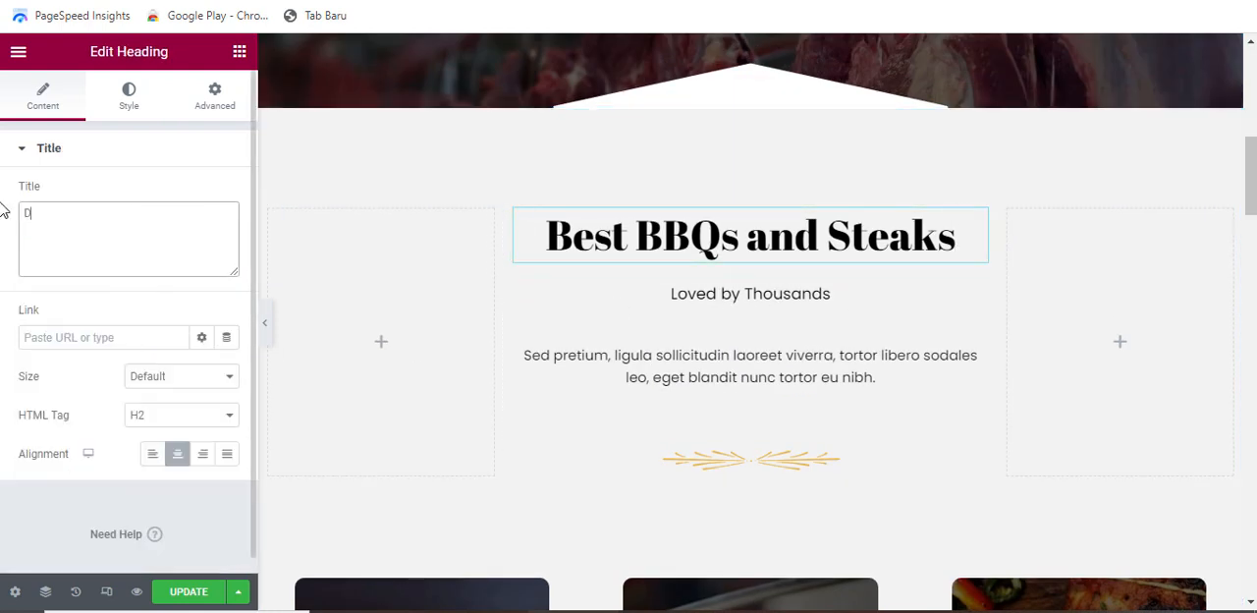
{"action": "type", "text": "aging Sa"}
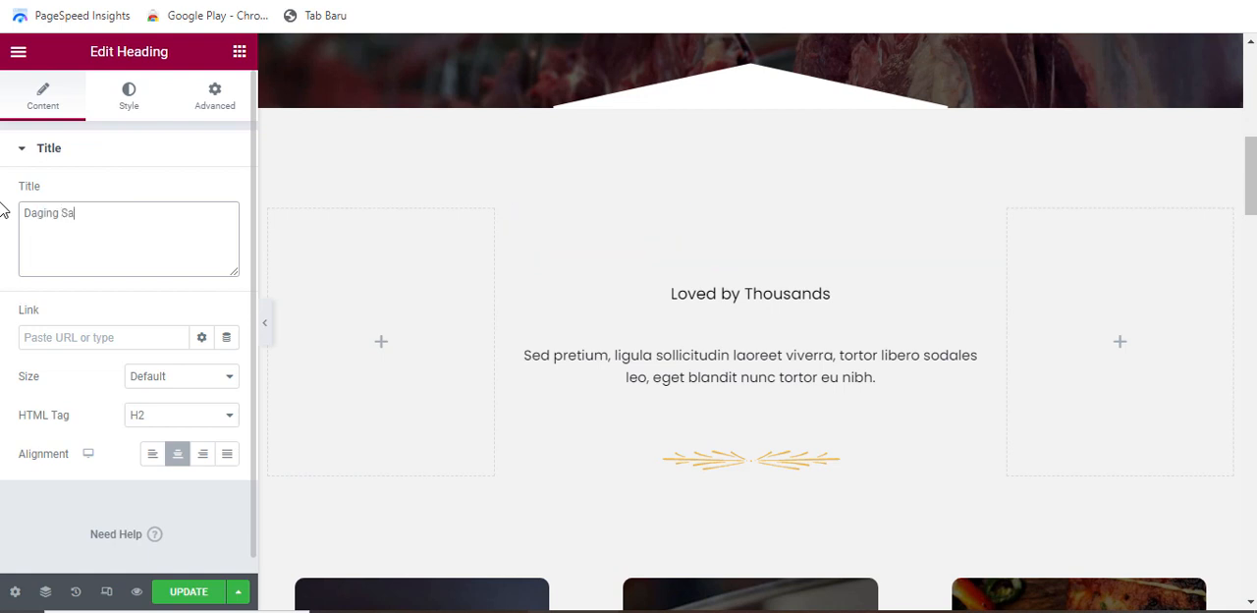
{"action": "type", "text": "pi Segar"}
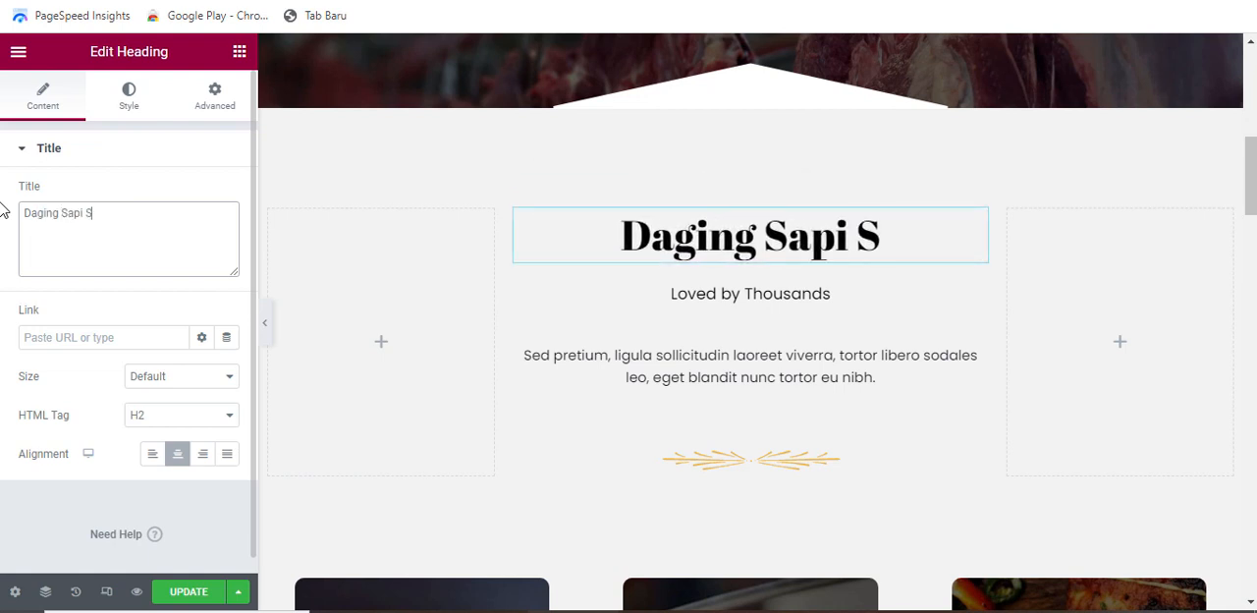
Replace the "Loved by Thousands" subheading with the copied text beginning "Menawarkan pilihan daging sapi yang dipilih dengan hati-hati"
{"action": "left_click", "coordinate": [929, 314]}
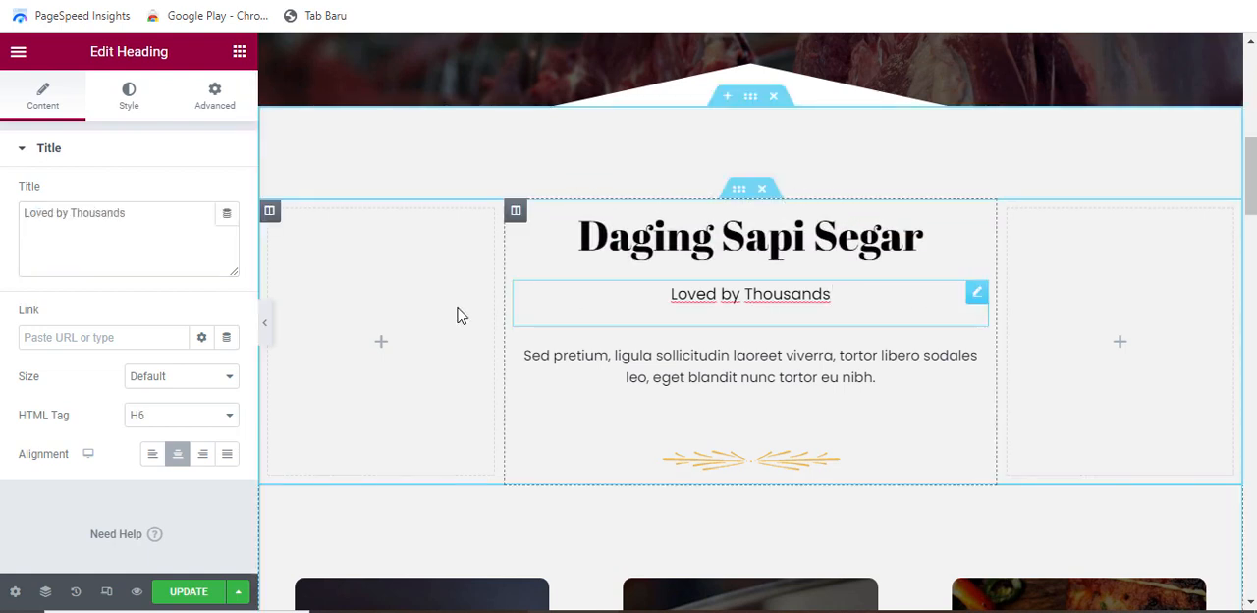
{"action": "left_click_drag", "start_coordinate": [131, 213], "coordinate": [2, 209]}
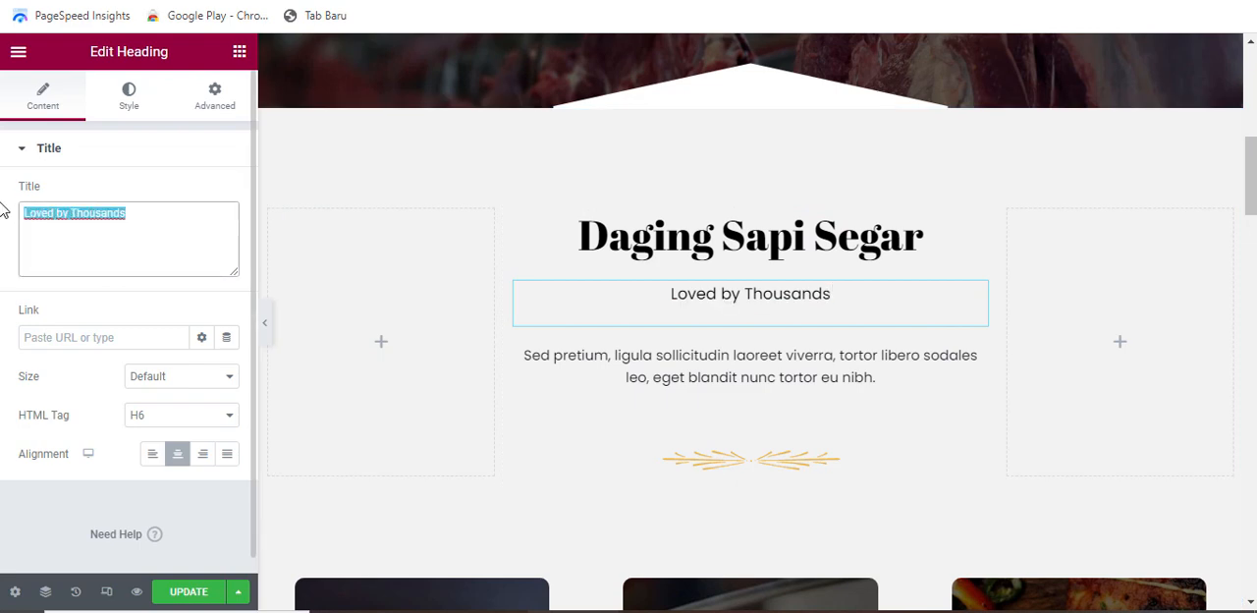
{"action": "key", "text": "BackSpace"}
{"action": "type", "text": "Menawarkan pilihan daging sapi yang dipilih dengan hati-hati dan diproses dengan teknik terbaik untuk menghasilkan daging yang segar dan berkualitas tinggi. Setiap produk kami dipastikan memenuhi standar kualitas dan kenyamanan konsumen"}
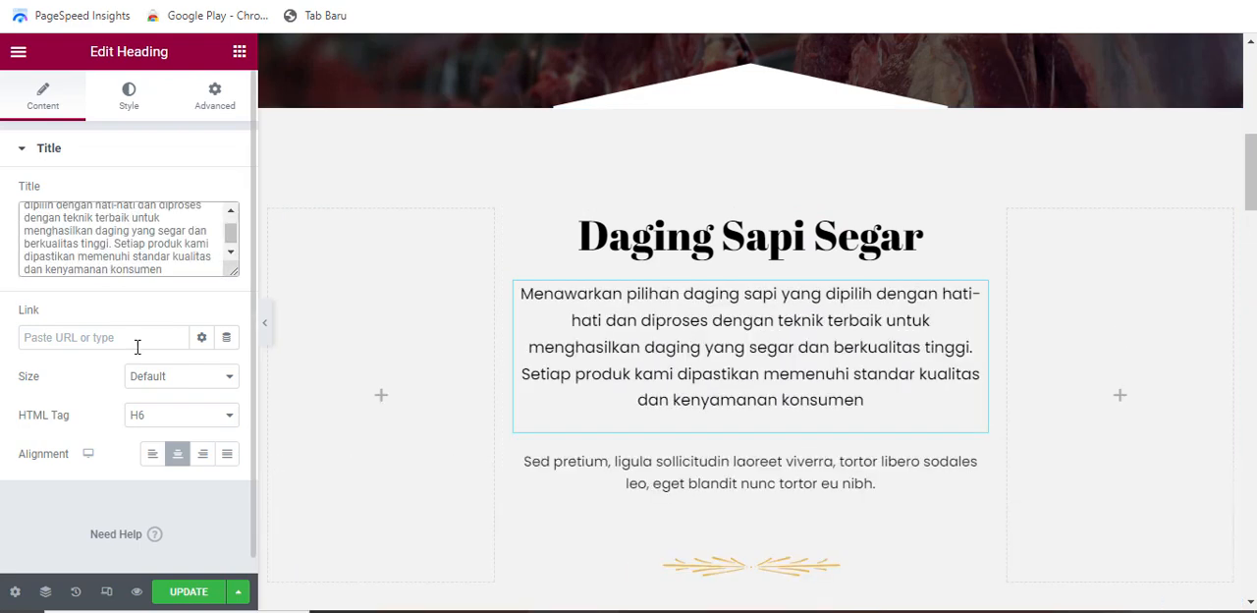
Delete the placeholder "Sed pretium" paragraph and the golden ornament beneath the "Daging Sapi Segar" text
{"action": "scroll", "coordinate": [967, 373], "scroll_direction": "down", "scroll_amount": 1}
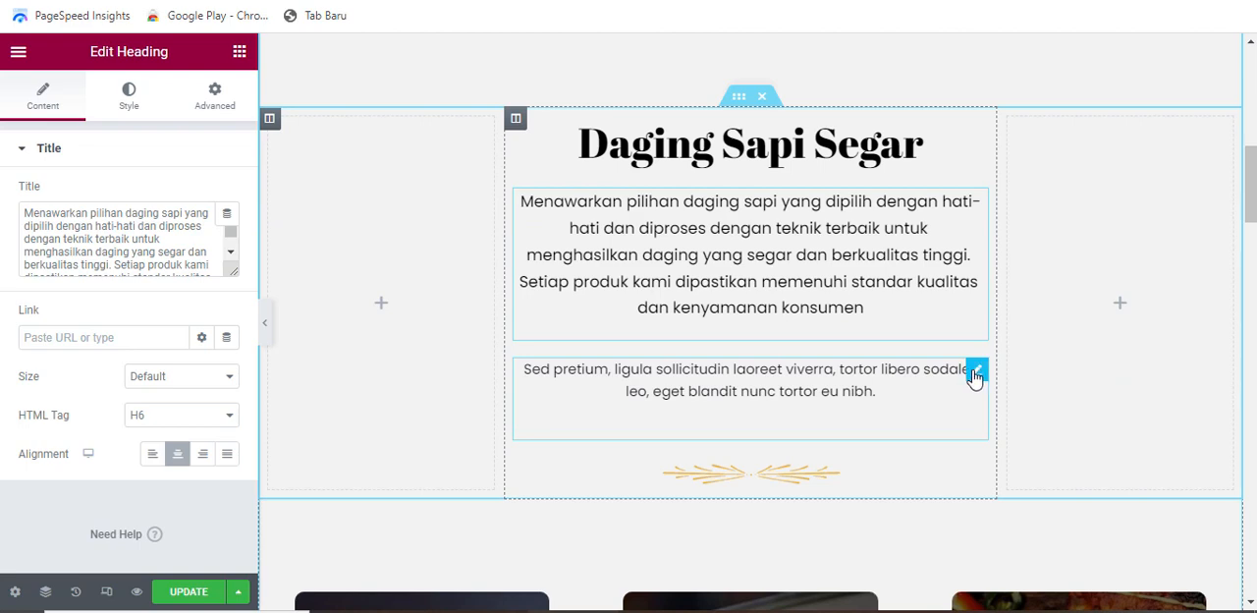
{"action": "right_click", "coordinate": [973, 375]}
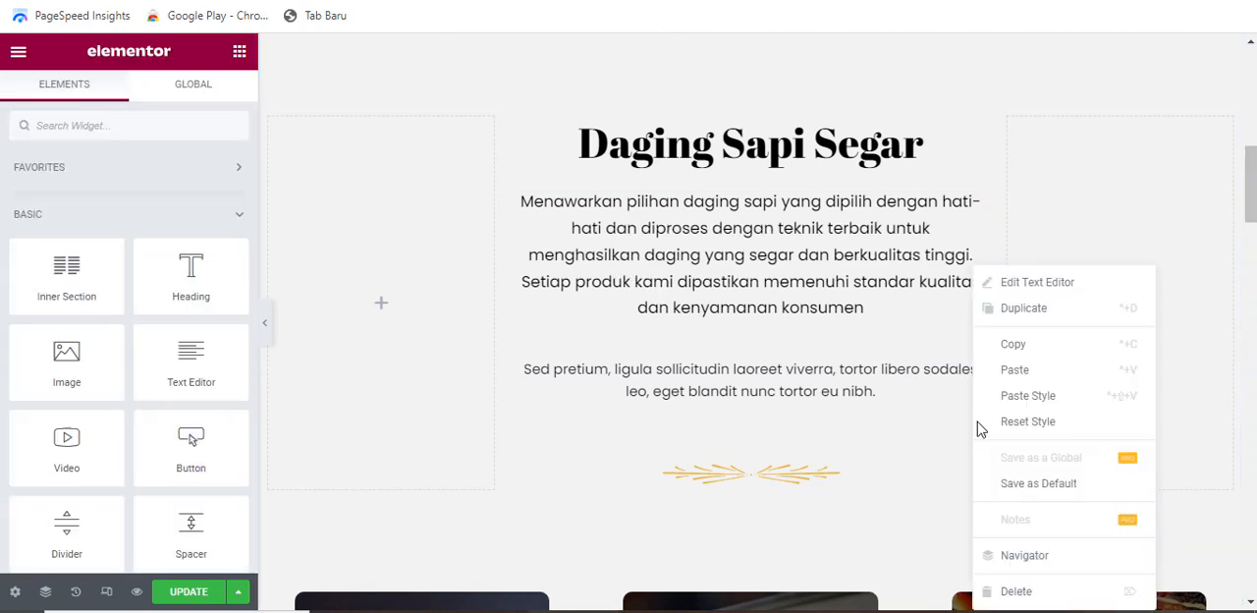
{"action": "left_click", "coordinate": [1016, 591]}
{"action": "scroll", "coordinate": [869, 334], "scroll_direction": "down", "scroll_amount": 1}
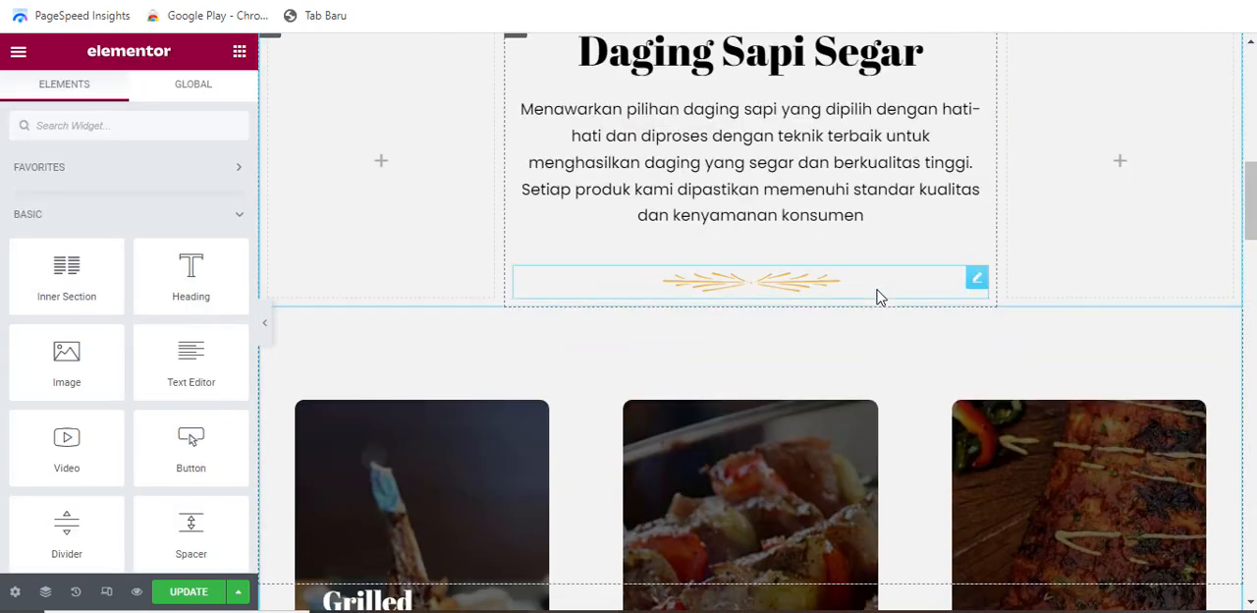
{"action": "right_click", "coordinate": [880, 296]}
{"action": "left_click", "coordinate": [922, 586]}
{"action": "scroll", "coordinate": [335, 267], "scroll_direction": "up", "scroll_amount": 2}
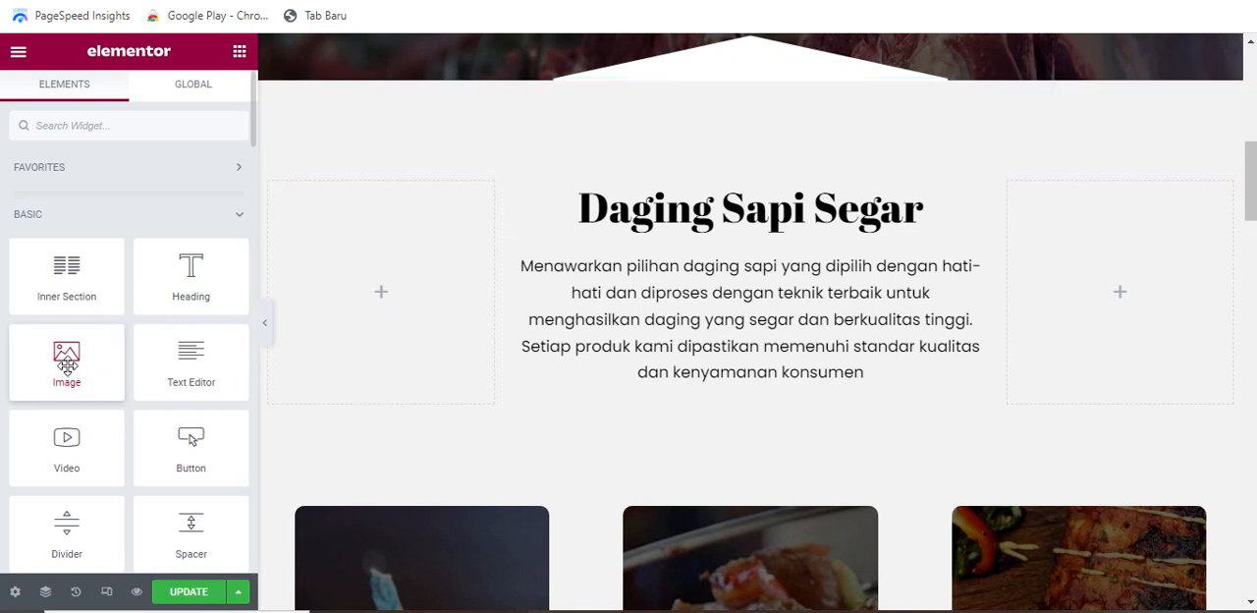
{"action": "left_click_drag", "start_coordinate": [69, 361], "coordinate": [383, 308]}
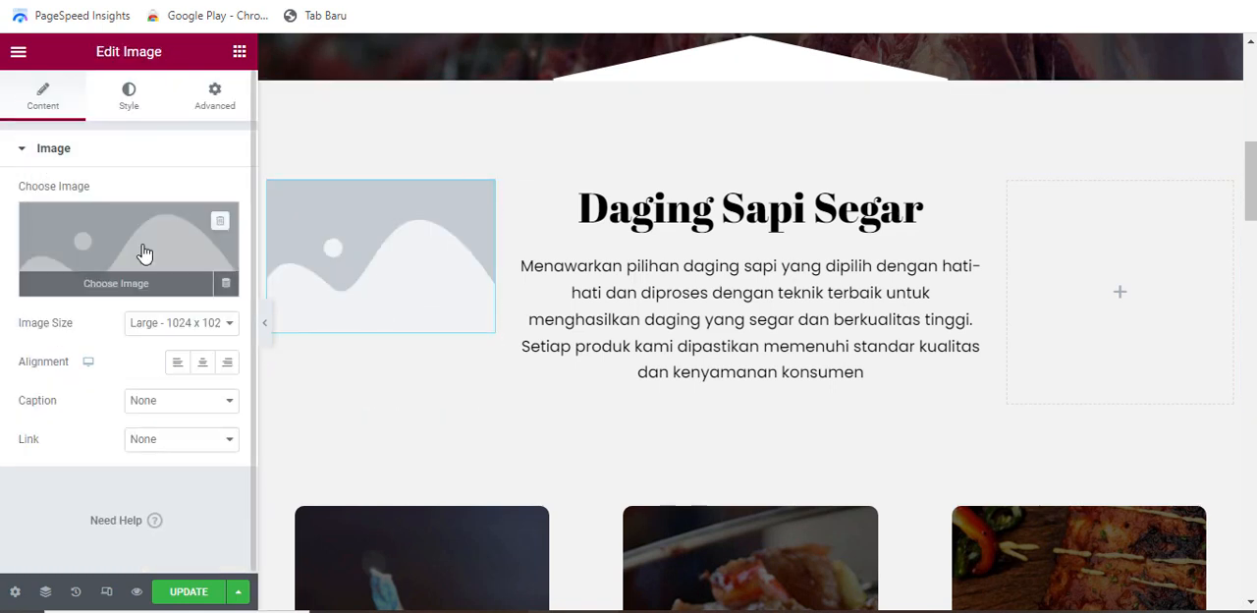
{"action": "left_click", "coordinate": [494, 263]}
{"action": "left_click", "coordinate": [686, 349]}
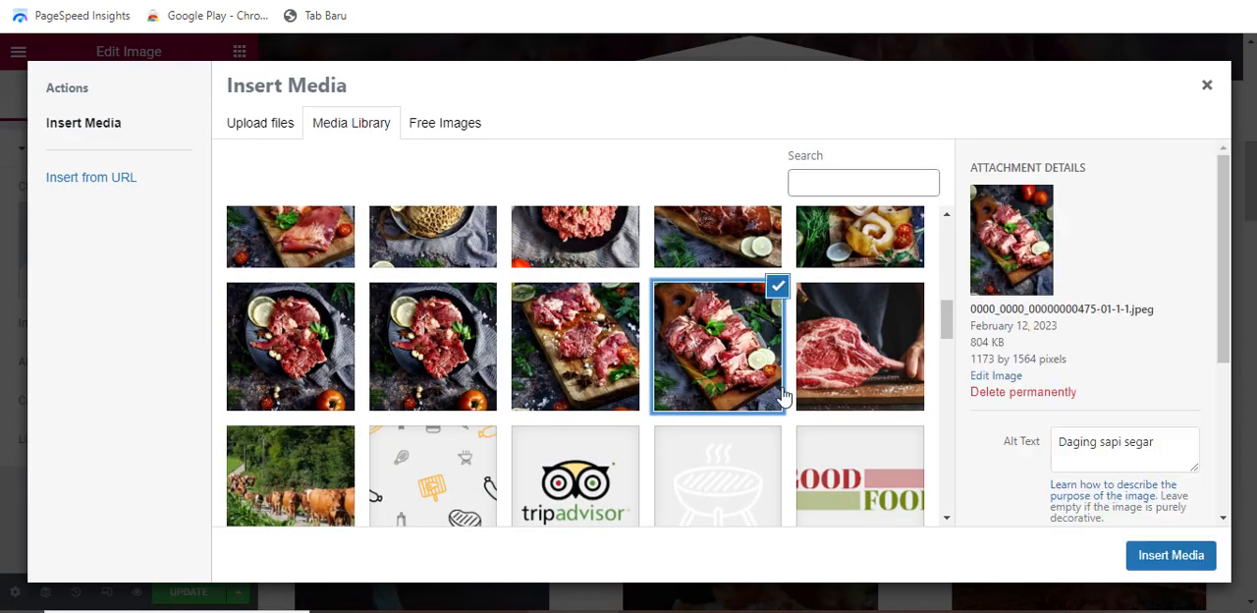
{"action": "left_click", "coordinate": [1168, 555]}
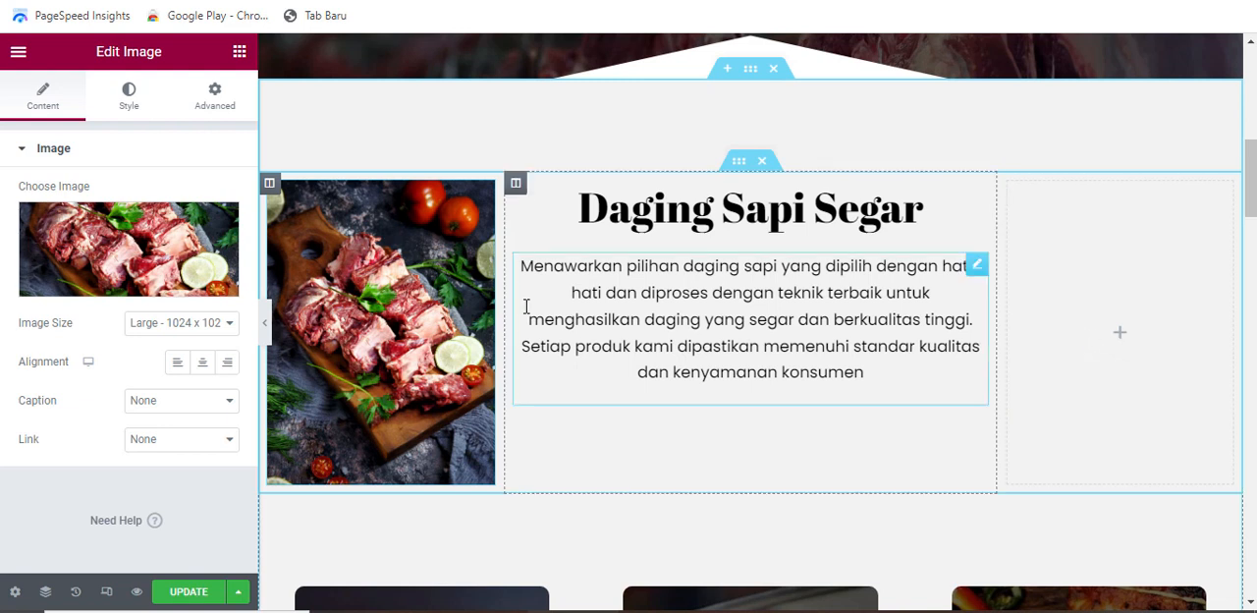
Copy the beef image from the left column into the empty column right of the "Daging Sapi Segar" text
{"action": "right_click", "coordinate": [302, 204]}
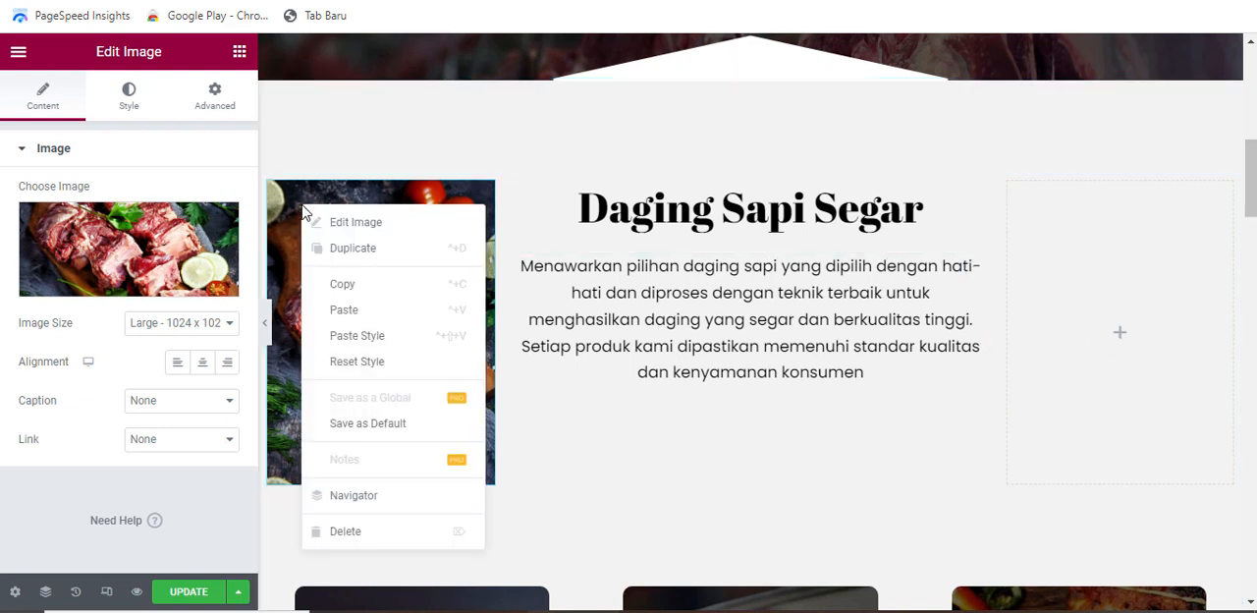
{"action": "left_click", "coordinate": [344, 288]}
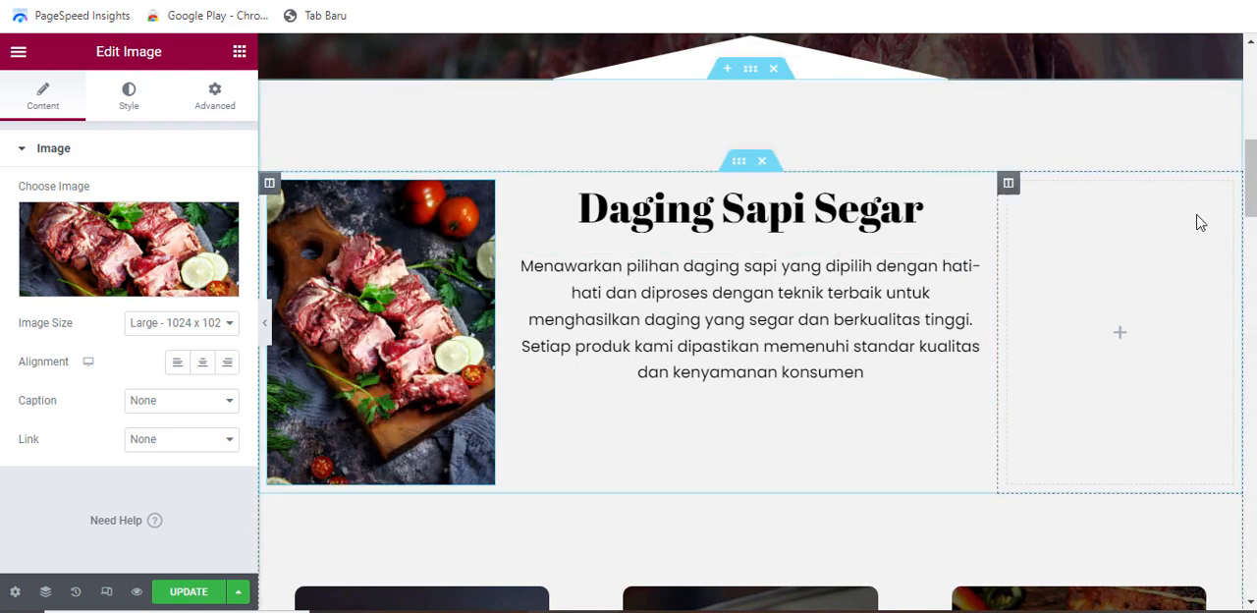
{"action": "right_click", "coordinate": [1106, 255]}
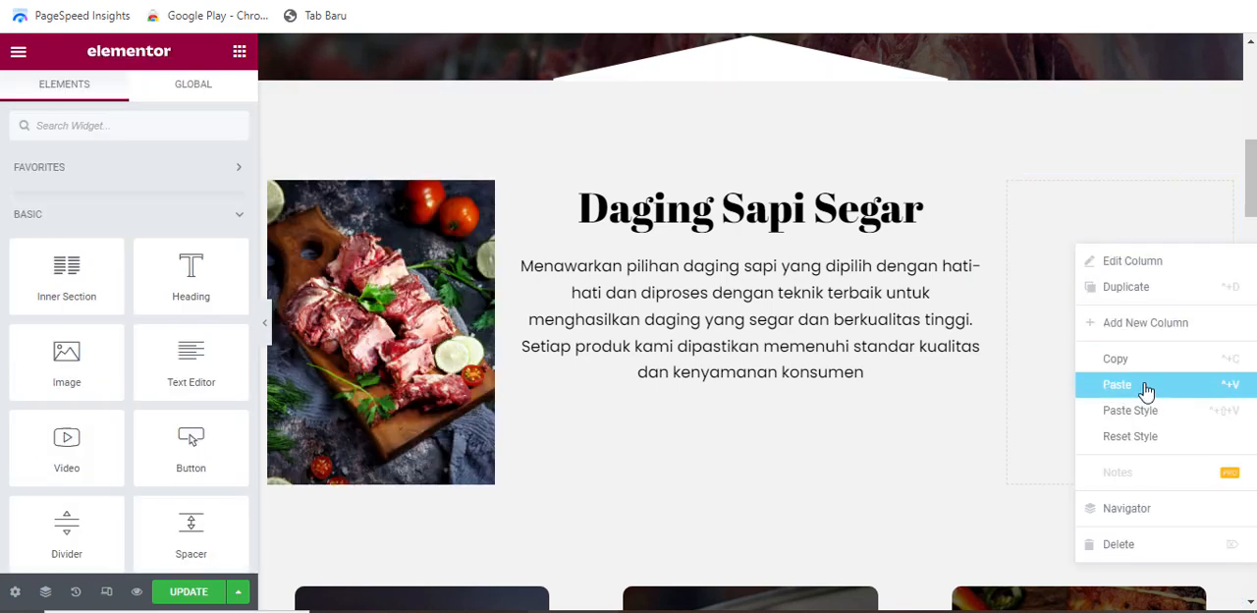
{"action": "left_click", "coordinate": [1148, 385]}
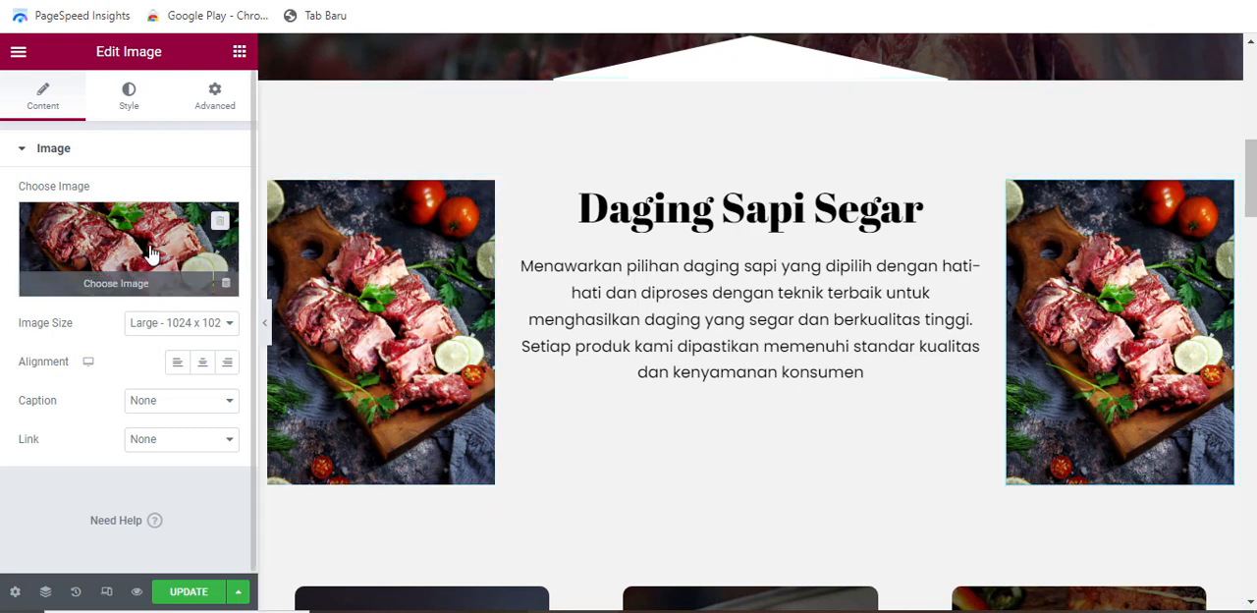
Replace the right column's image with WhatsApp-Image-2023-02-12-at-16.36.28.jpeg from the media library
{"action": "left_click", "coordinate": [110, 275]}
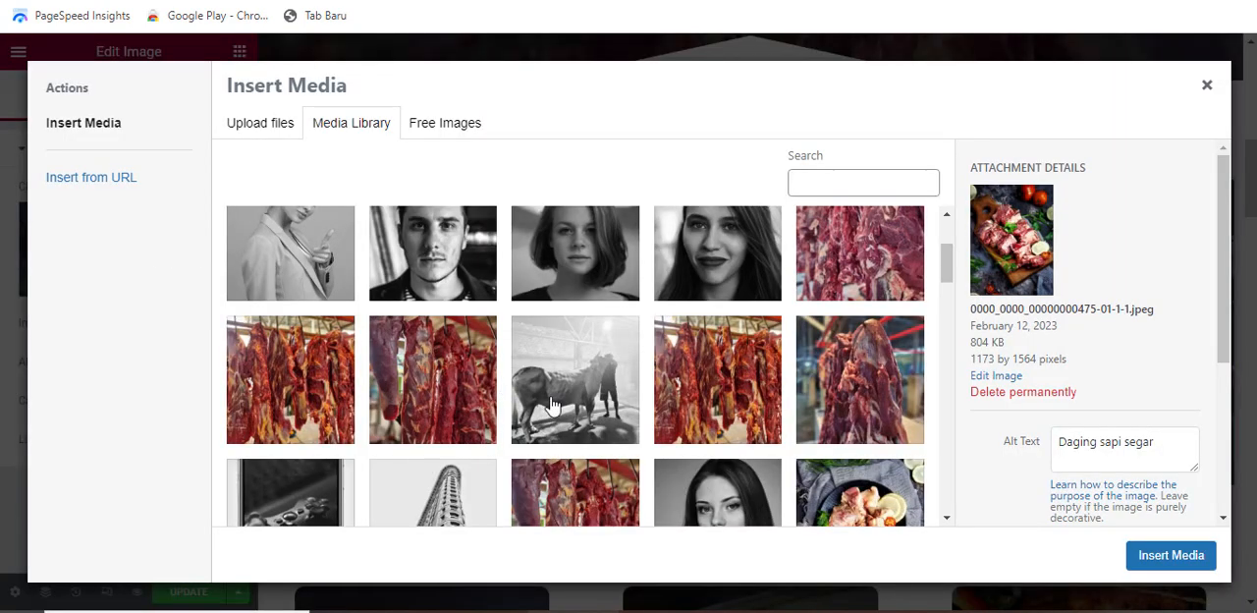
{"action": "left_click", "coordinate": [827, 378]}
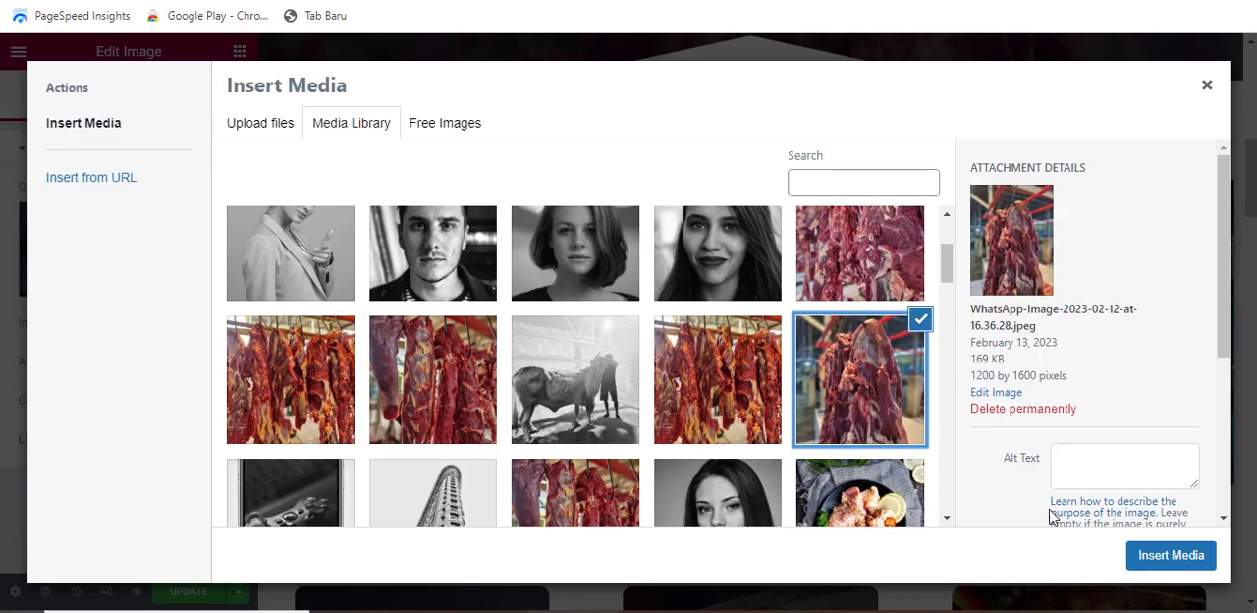
{"action": "left_click", "coordinate": [1142, 552]}
Replace the Grilled Chicken card's column background image with a hanging raw beef photo from the media library
{"action": "scroll", "coordinate": [695, 424], "scroll_direction": "down", "scroll_amount": 2}
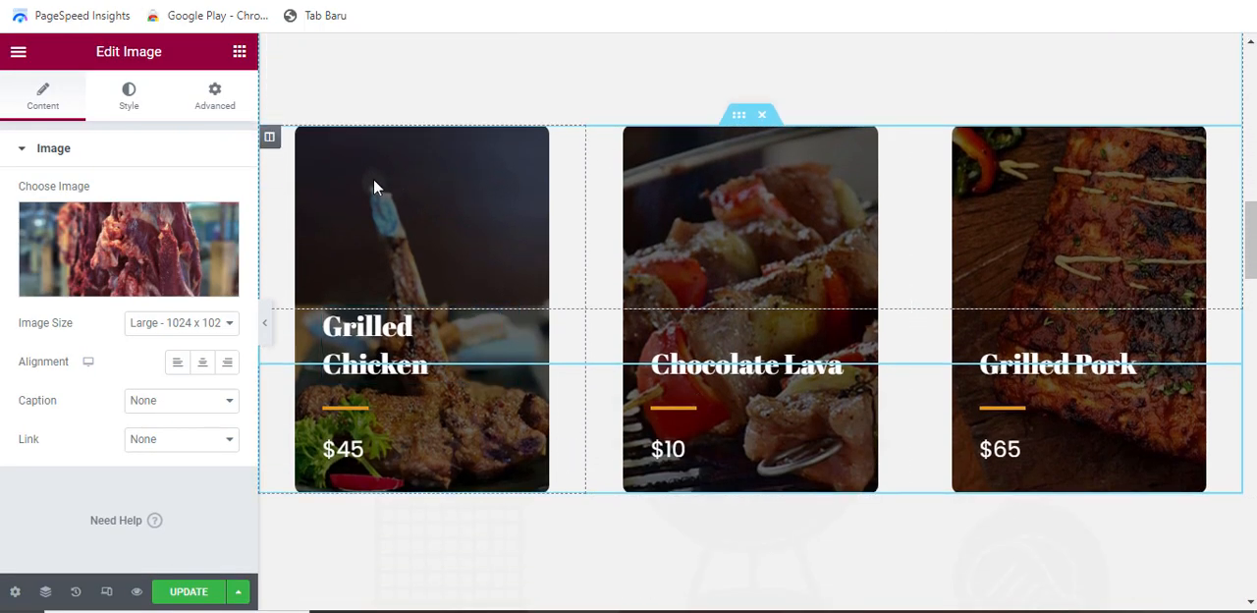
{"action": "scroll", "coordinate": [523, 319], "scroll_direction": "up", "scroll_amount": 1}
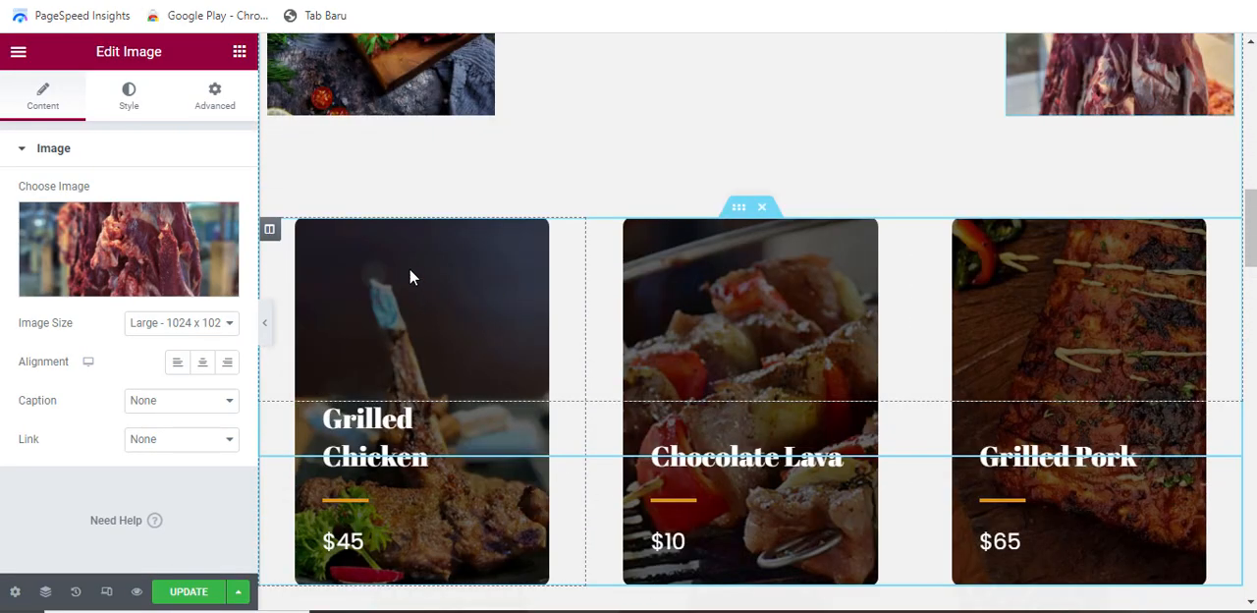
{"action": "left_click", "coordinate": [270, 233]}
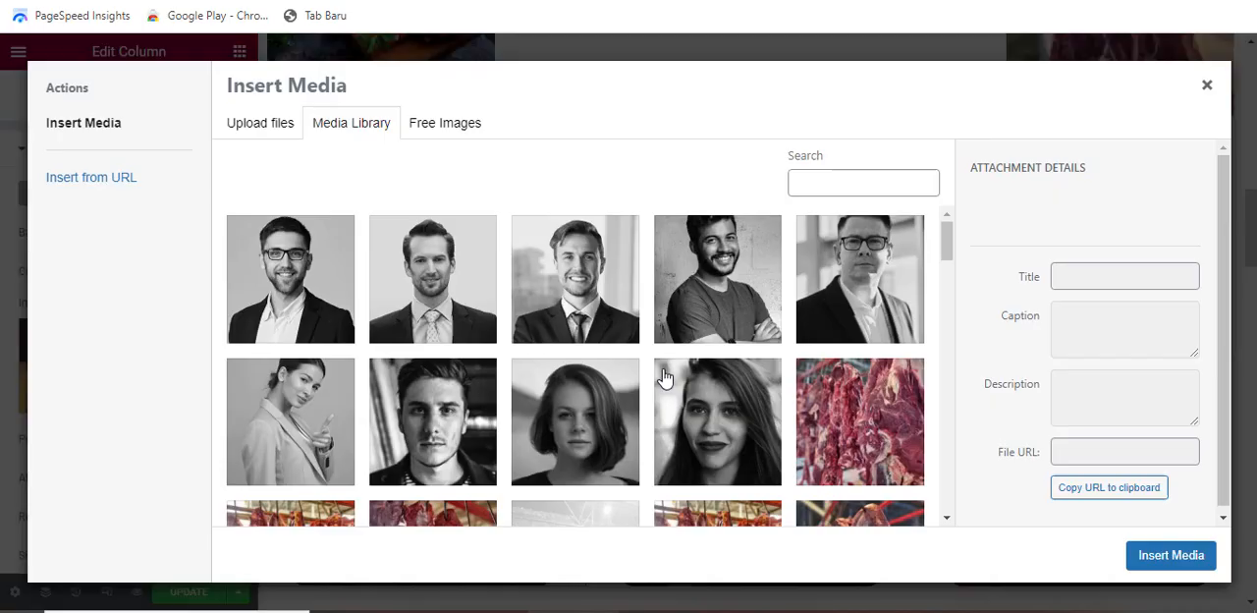
{"action": "scroll", "coordinate": [674, 370], "scroll_direction": "down", "scroll_amount": 3}
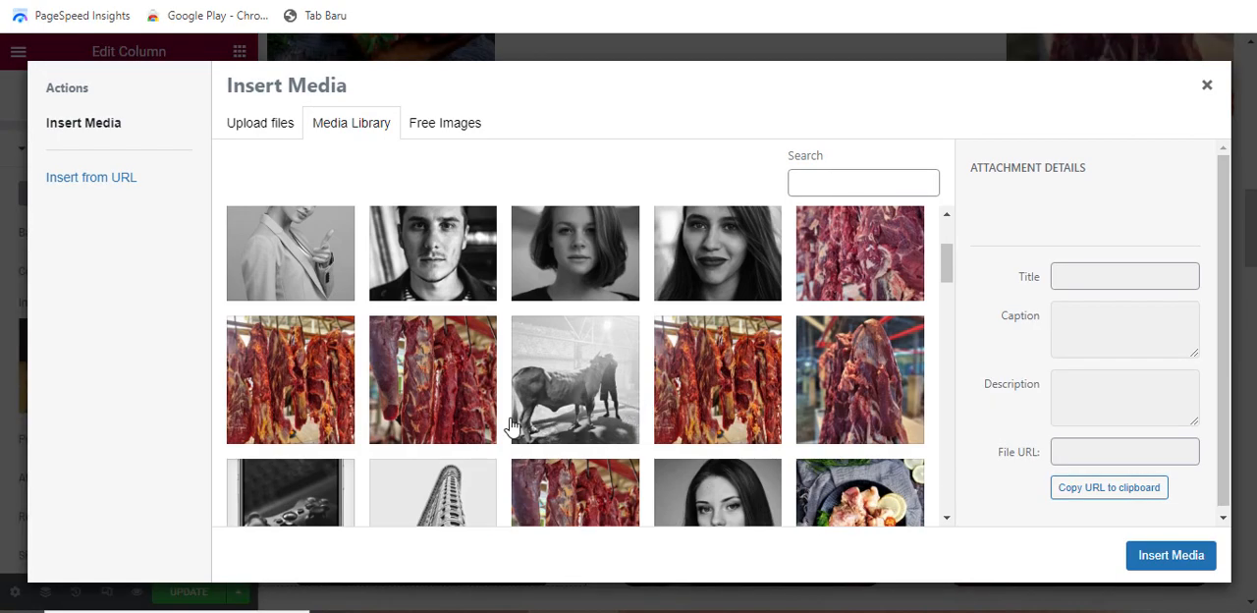
{"action": "left_click", "coordinate": [424, 398]}
{"action": "left_click", "coordinate": [1170, 555]}
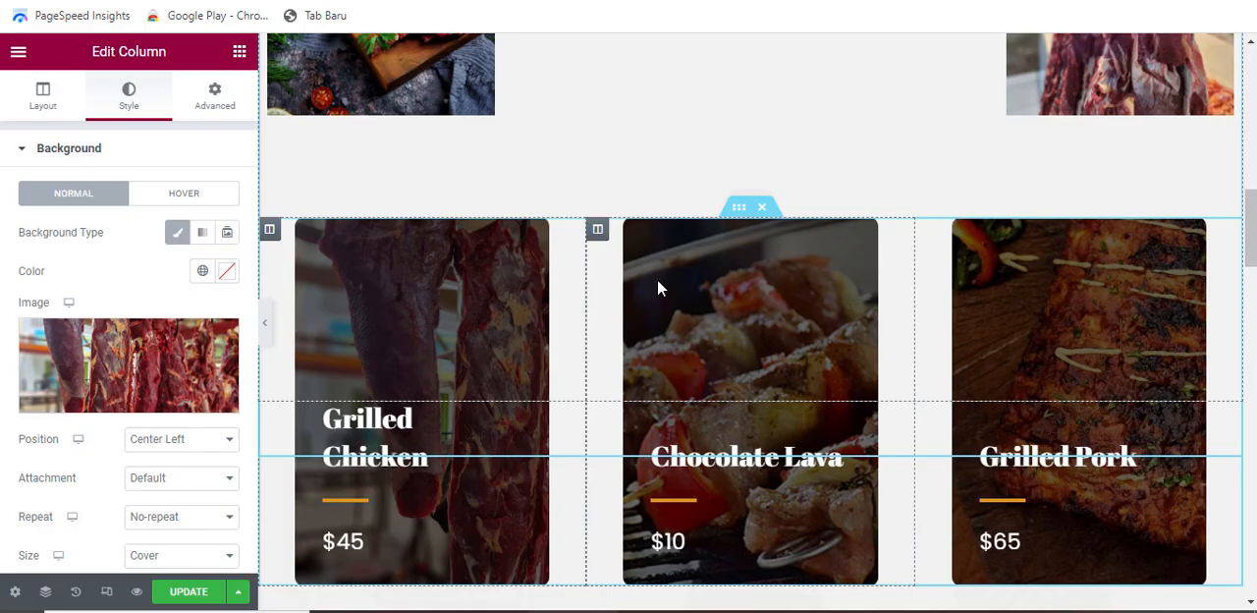
Replace the Chocolate Lava card's column background image with another hanging raw beef photo from the media library
{"action": "left_click", "coordinate": [597, 230]}
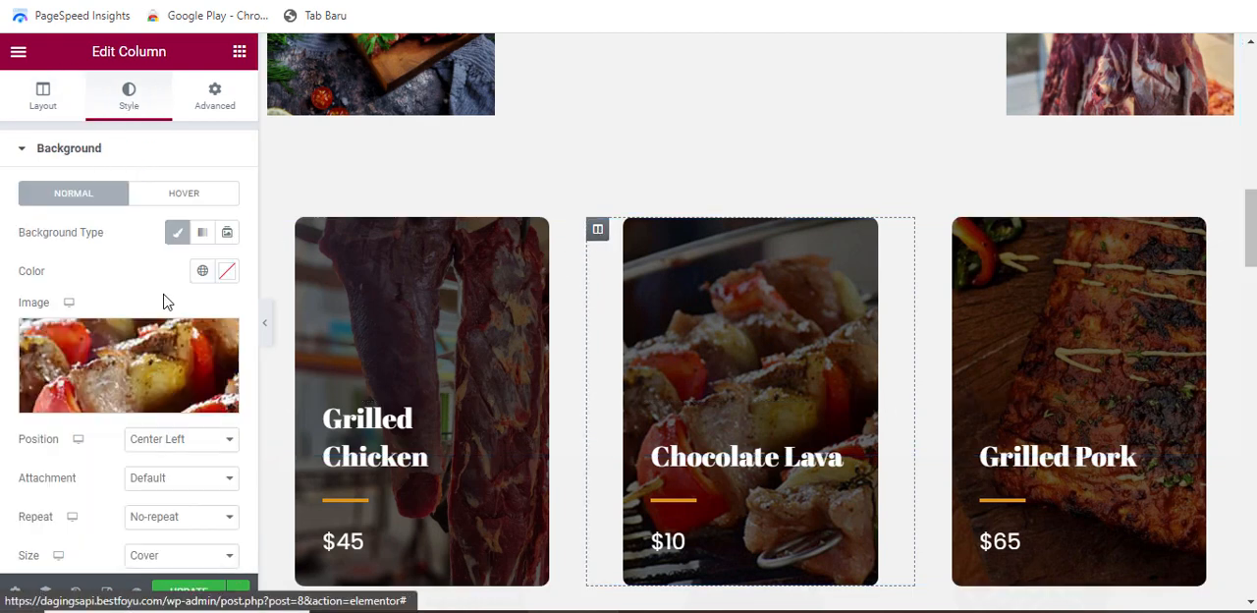
{"action": "left_click", "coordinate": [165, 348]}
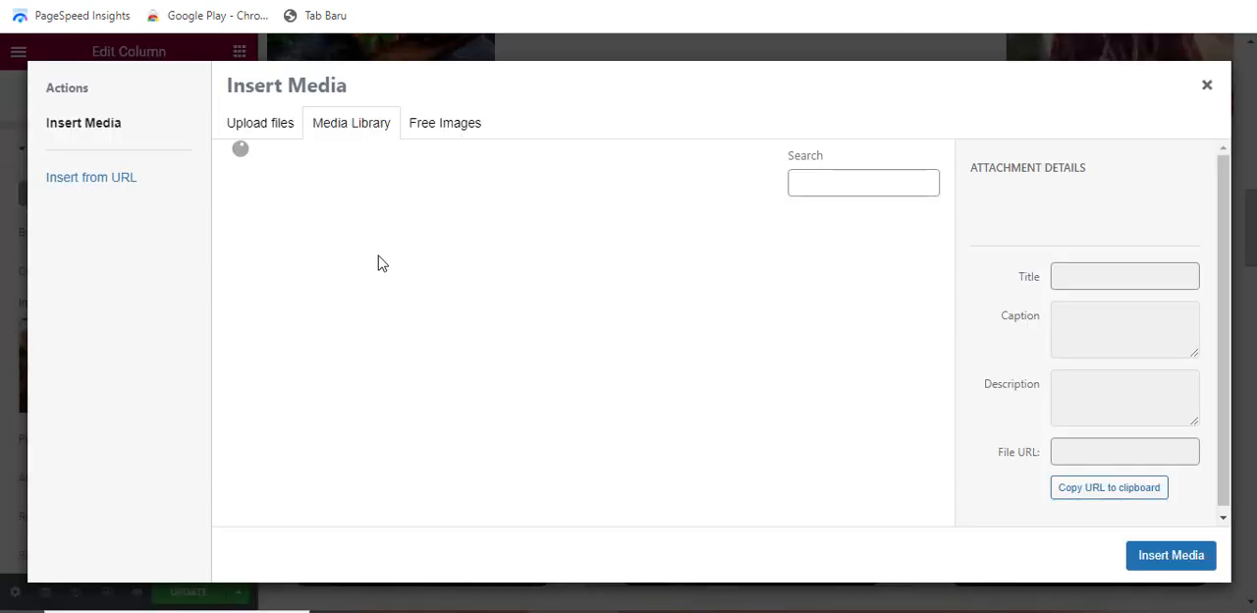
{"action": "scroll", "coordinate": [886, 324], "scroll_direction": "down", "scroll_amount": 3}
{"action": "left_click", "coordinate": [887, 263]}
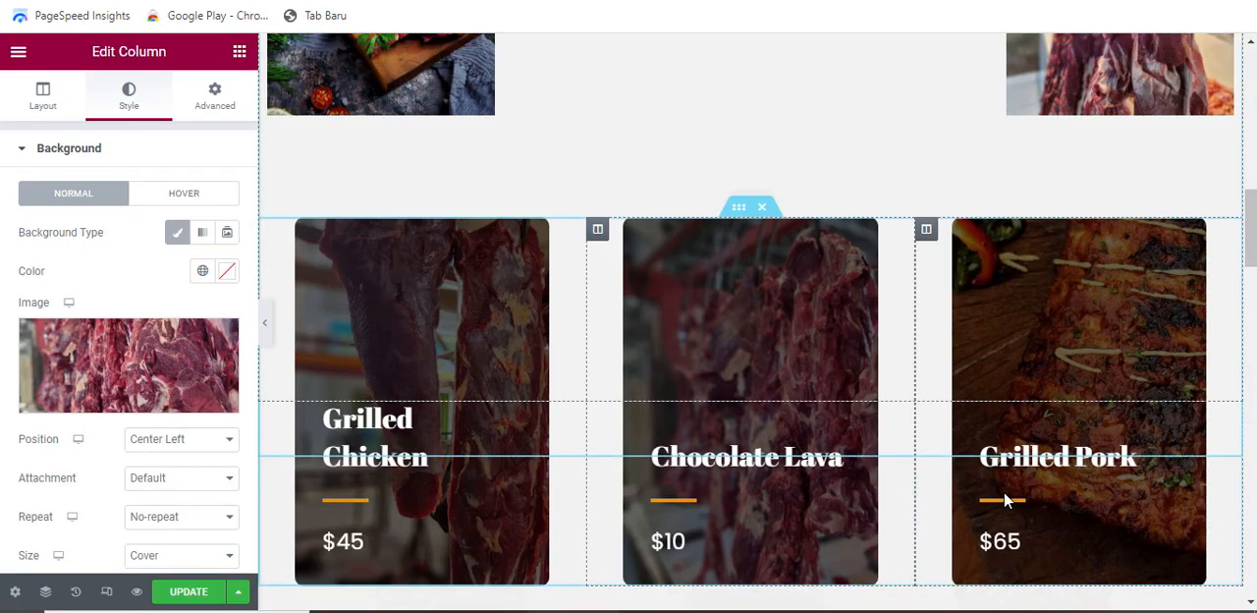
{"action": "left_click", "coordinate": [926, 232]}
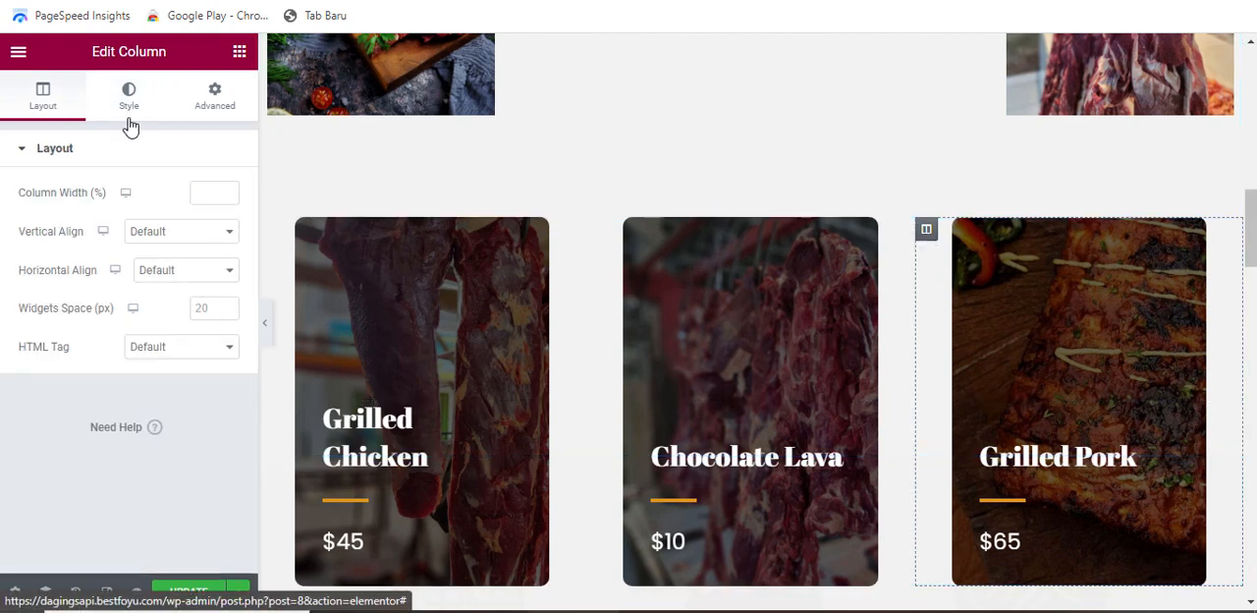
{"action": "left_click", "coordinate": [131, 98]}
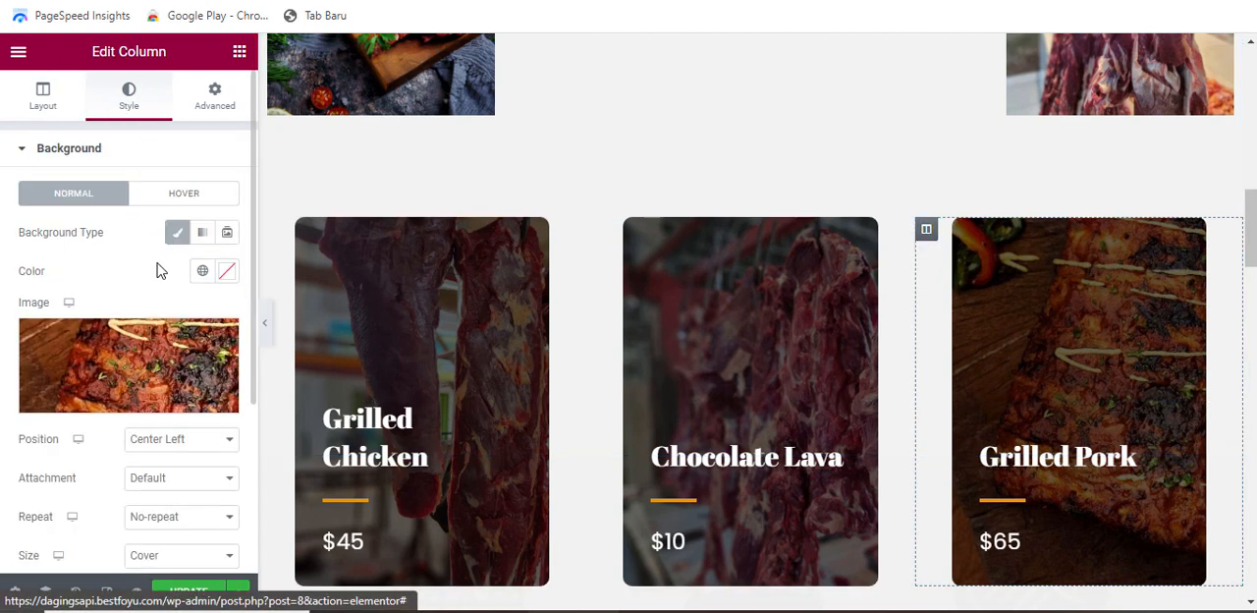
{"action": "left_click", "coordinate": [169, 351]}
{"action": "scroll", "coordinate": [514, 412], "scroll_direction": "down", "scroll_amount": 5}
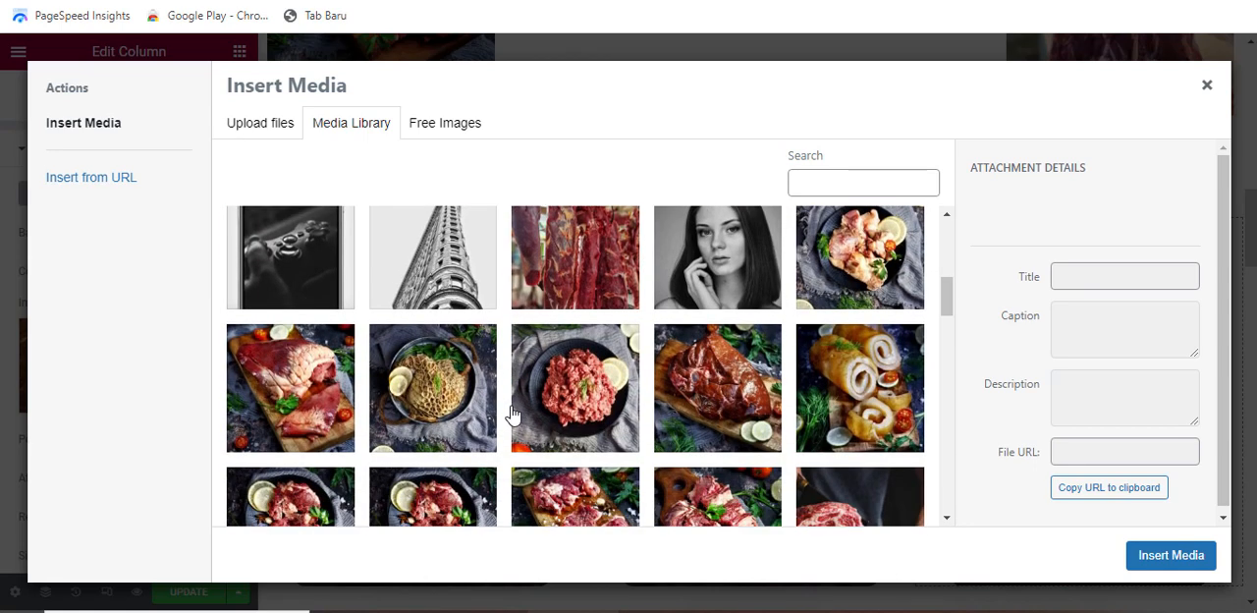
{"action": "scroll", "coordinate": [513, 415], "scroll_direction": "up", "scroll_amount": 3}
{"action": "scroll", "coordinate": [702, 448], "scroll_direction": "down", "scroll_amount": 4}
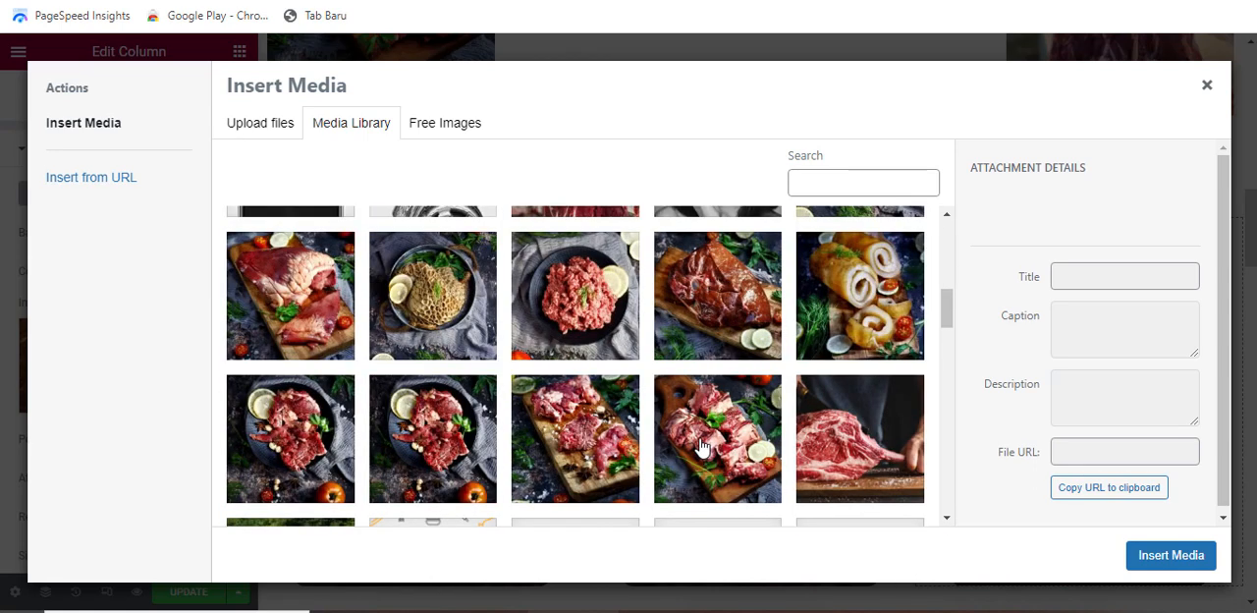
{"action": "left_click", "coordinate": [748, 302]}
{"action": "left_click", "coordinate": [294, 308]}
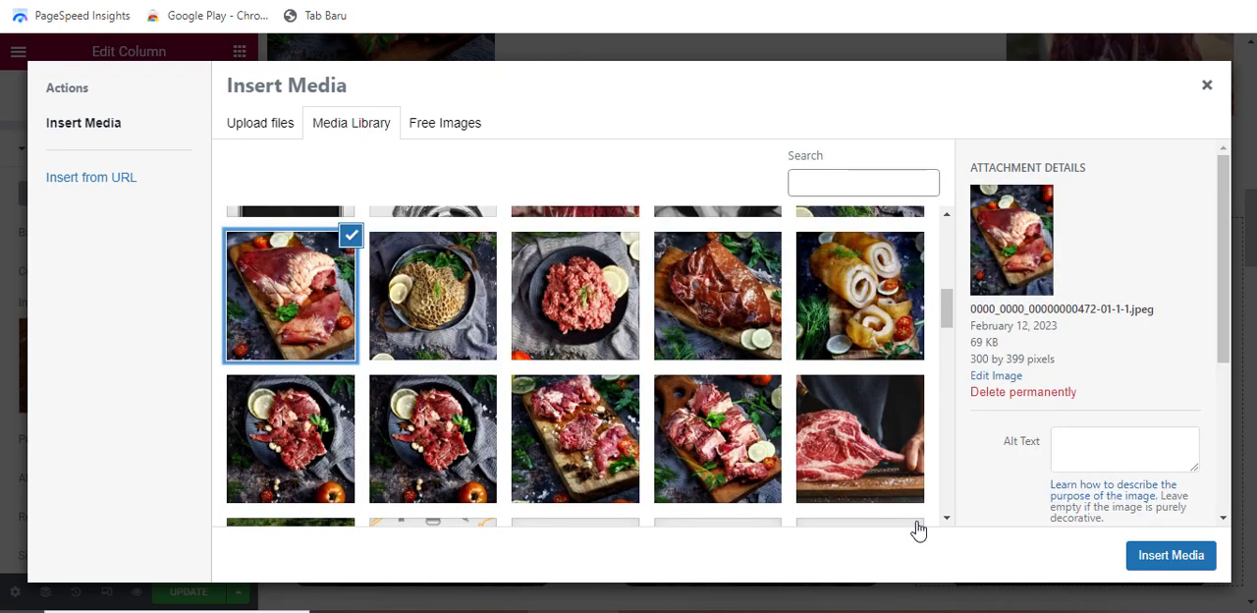
{"action": "left_click", "coordinate": [1153, 554]}
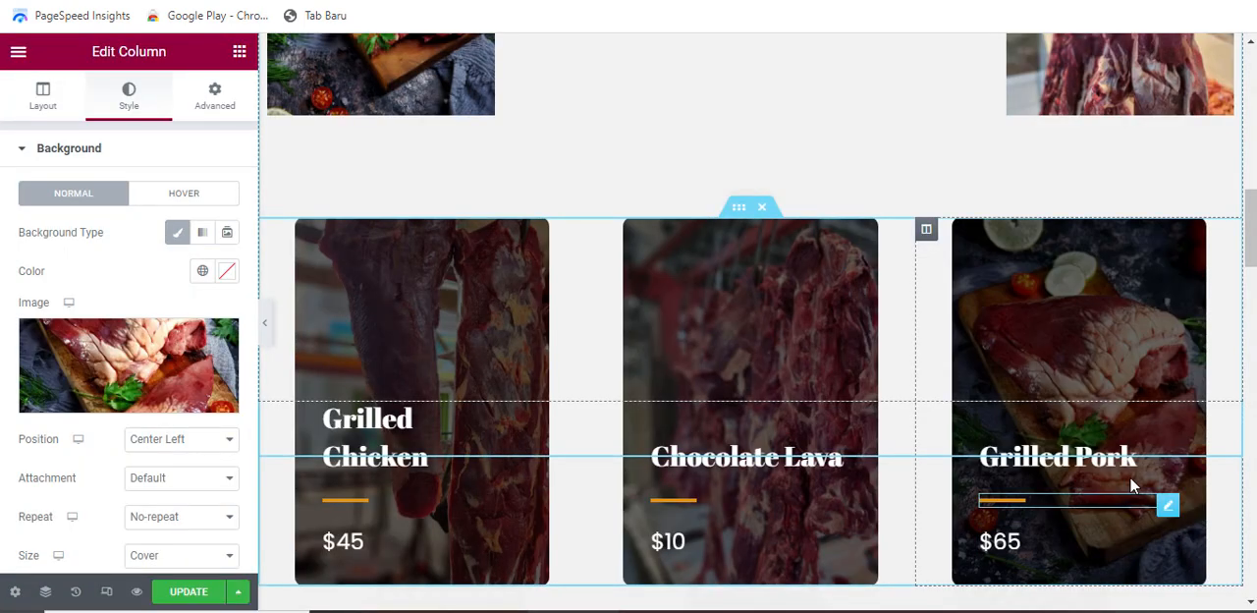
Move the Grilled Pork card between the Grilled Chicken and Chocolate Lava cards, and open the Grilled Chicken card's title and price for editing
{"action": "scroll", "coordinate": [935, 454], "scroll_direction": "down", "scroll_amount": 1}
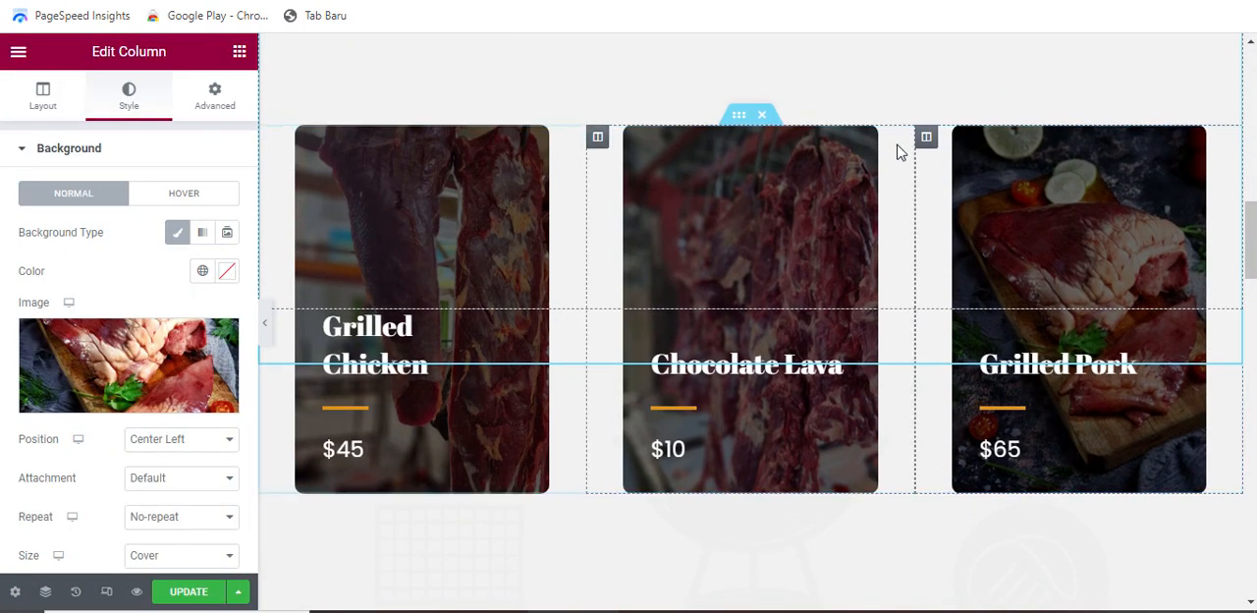
{"action": "left_click_drag", "start_coordinate": [925, 140], "coordinate": [774, 320]}
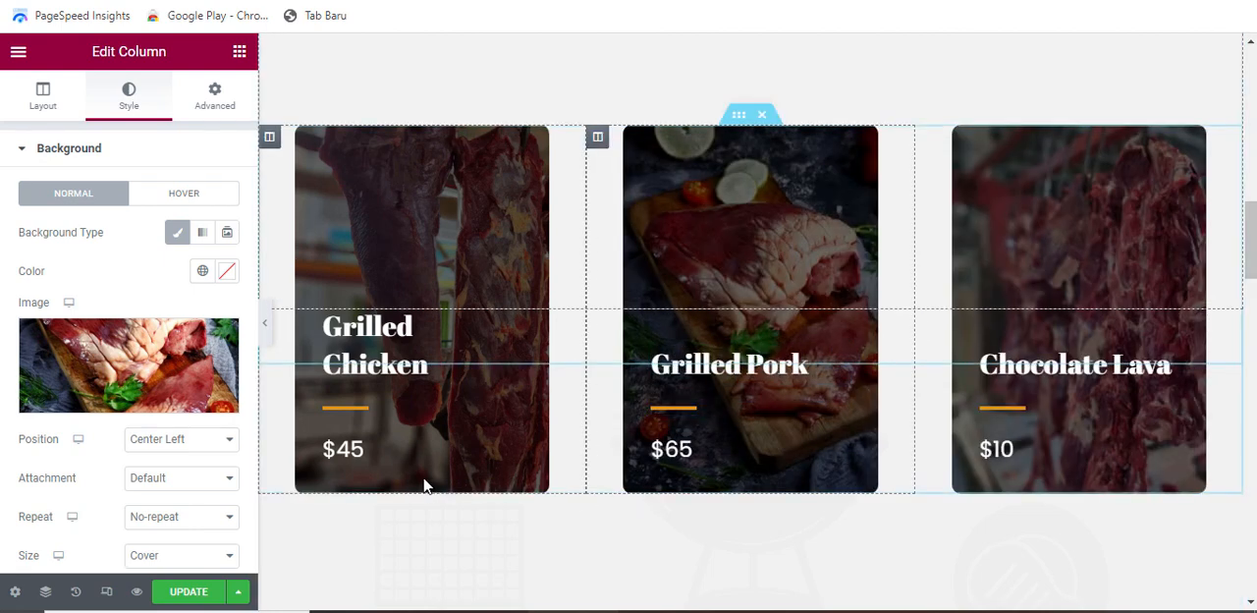
{"action": "left_click", "coordinate": [434, 342]}
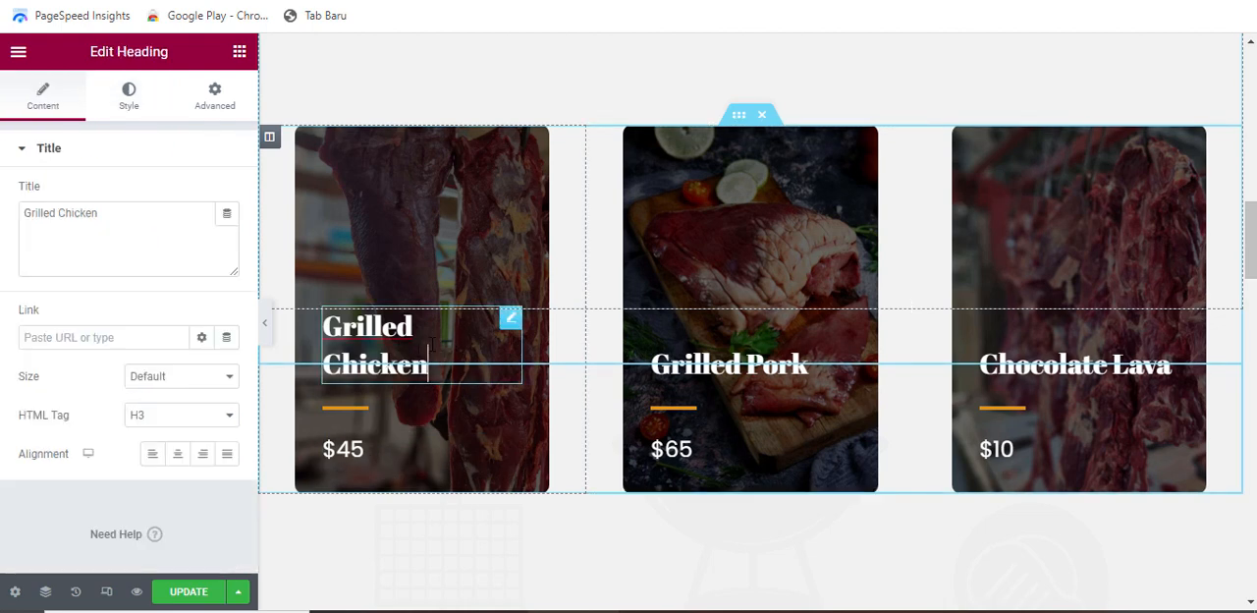
{"action": "left_click", "coordinate": [379, 447]}
Replace the "Spaghetti with Grilled Mackerel" item's dish image with the raw beef on a dark plate photo from the media library
{"action": "scroll", "coordinate": [513, 387], "scroll_direction": "down", "scroll_amount": 4}
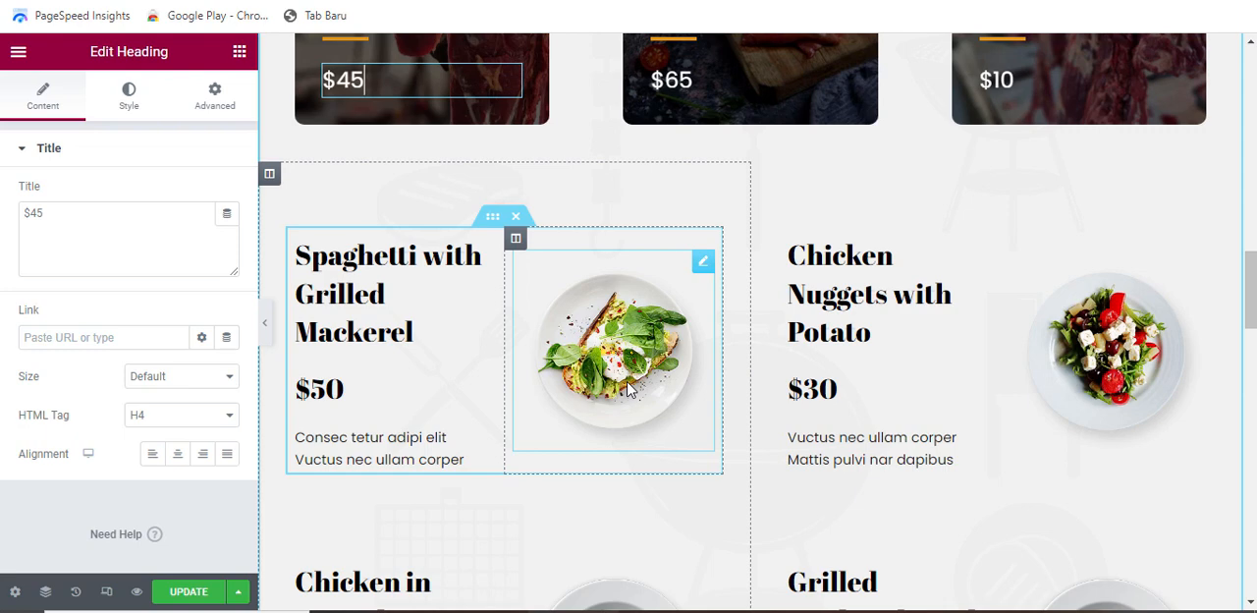
{"action": "scroll", "coordinate": [628, 388], "scroll_direction": "down", "scroll_amount": 2}
{"action": "scroll", "coordinate": [630, 387], "scroll_direction": "up", "scroll_amount": 2}
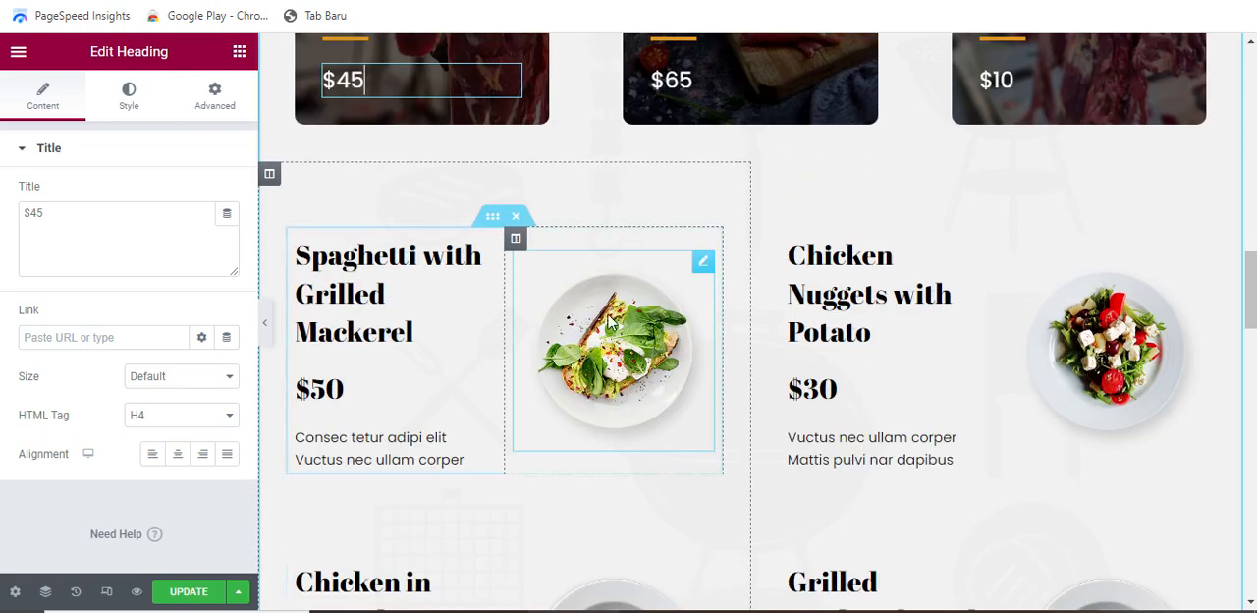
{"action": "left_click", "coordinate": [674, 310]}
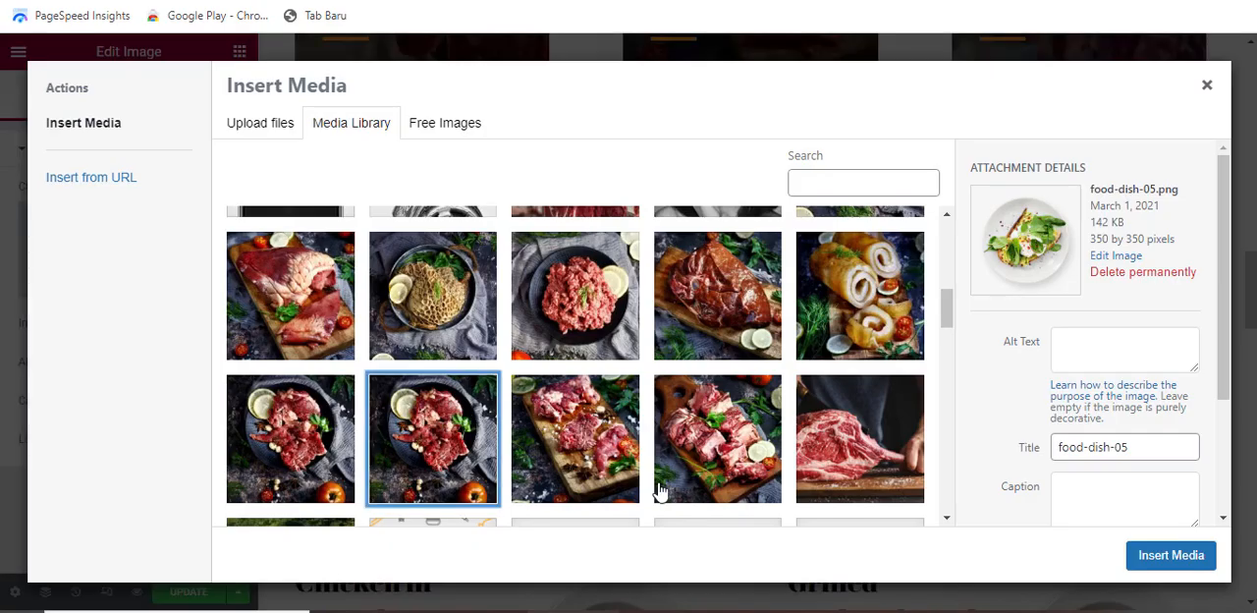
{"action": "left_click", "coordinate": [1182, 559]}
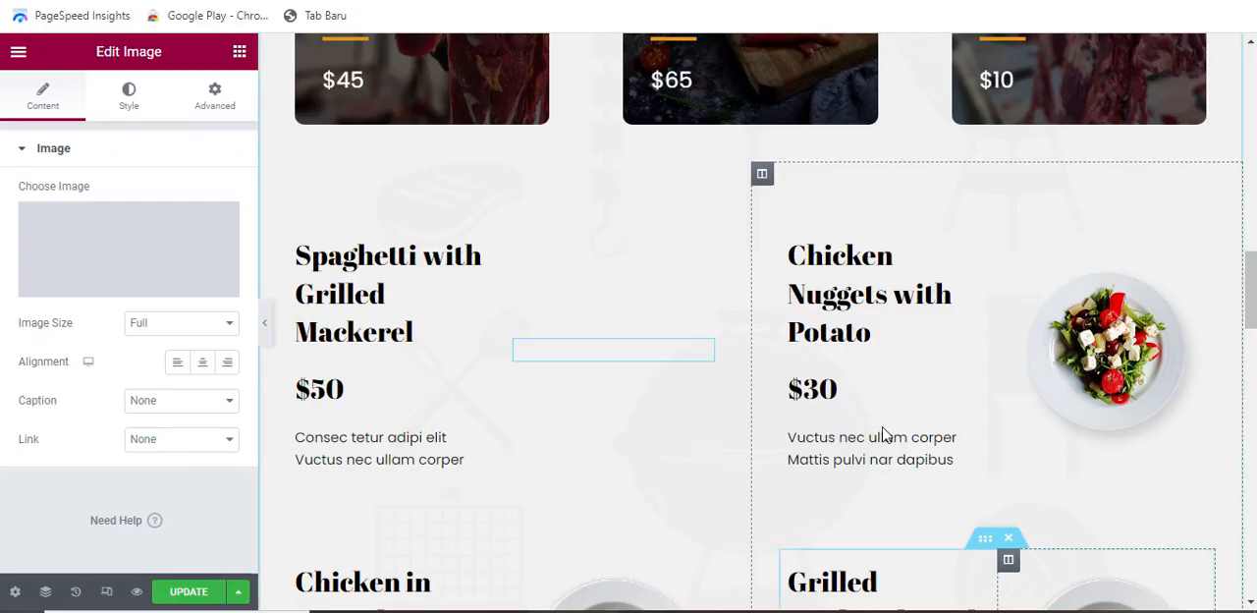
Review the names, prices, descriptions and images in the two-column product list, and the Beverages and Desserts section below it
{"action": "scroll", "coordinate": [624, 359], "scroll_direction": "down", "scroll_amount": 3}
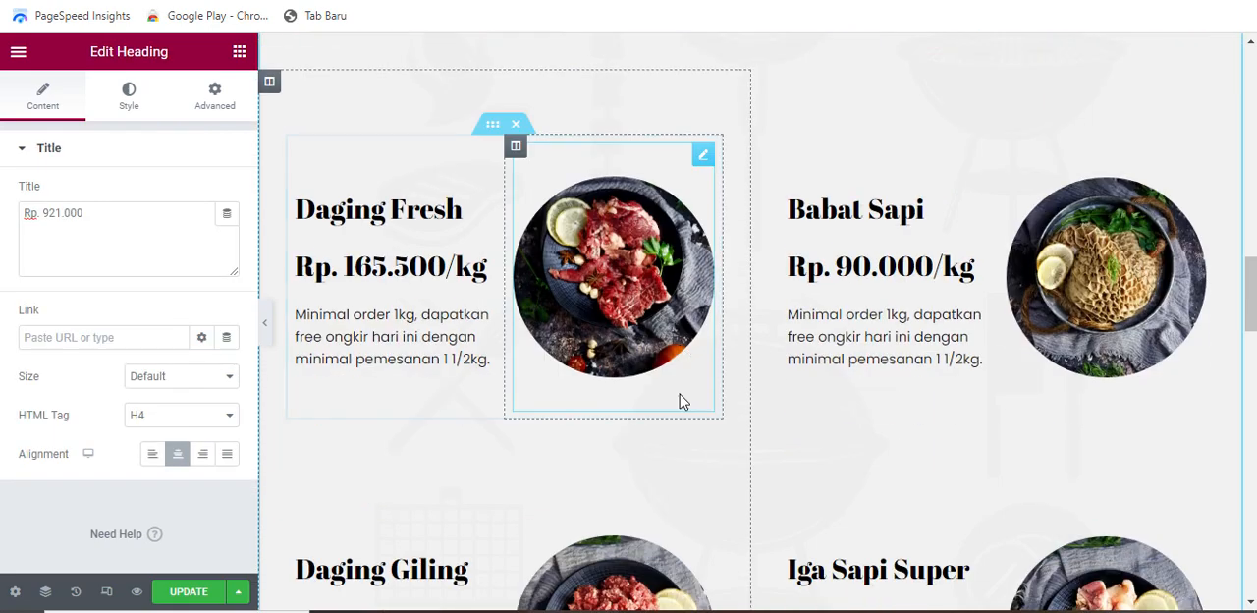
{"action": "scroll", "coordinate": [680, 394], "scroll_direction": "down", "scroll_amount": 5}
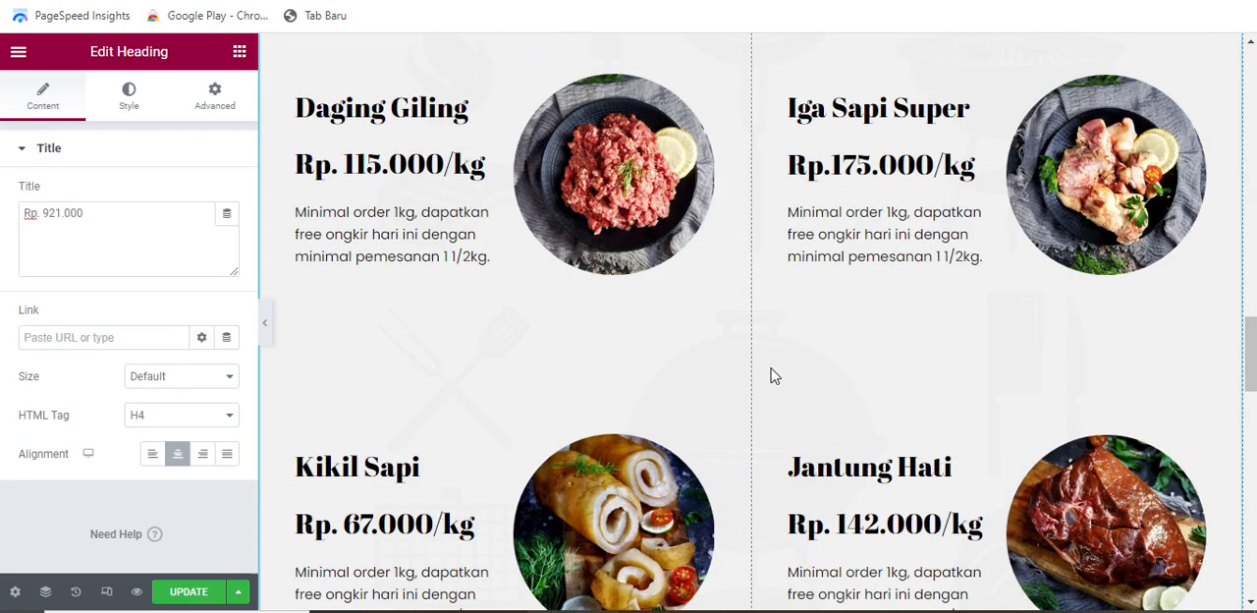
{"action": "scroll", "coordinate": [718, 409], "scroll_direction": "down", "scroll_amount": 5}
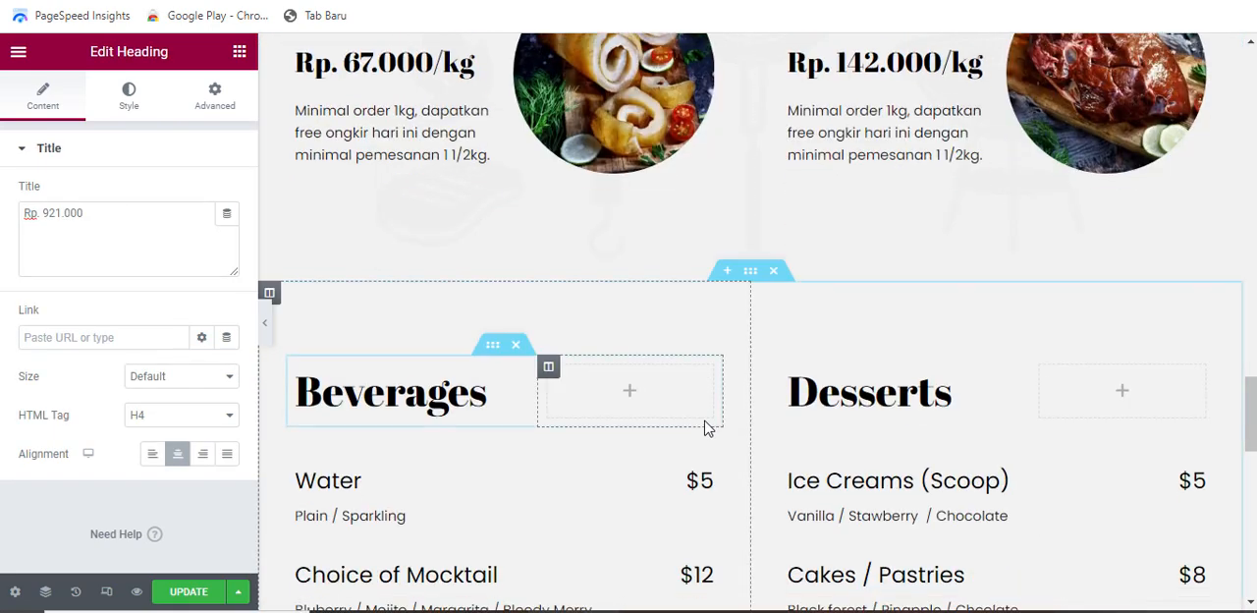
{"action": "scroll", "coordinate": [688, 442], "scroll_direction": "up", "scroll_amount": 5}
{"action": "scroll", "coordinate": [707, 443], "scroll_direction": "down", "scroll_amount": 3}
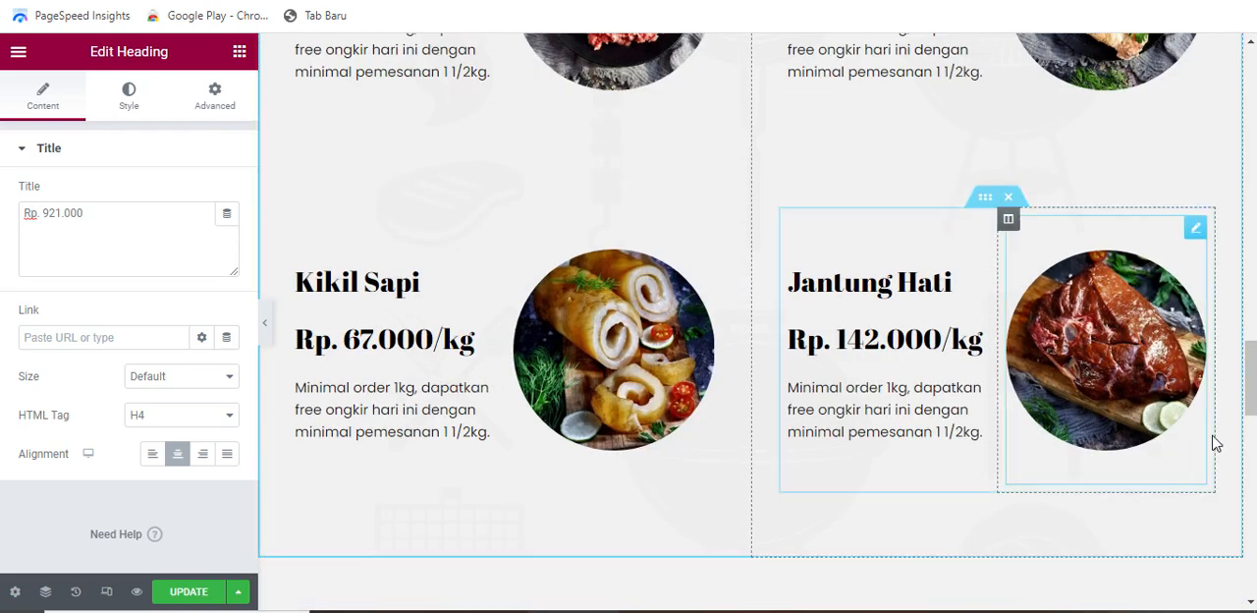
{"action": "scroll", "coordinate": [693, 441], "scroll_direction": "up", "scroll_amount": 2}
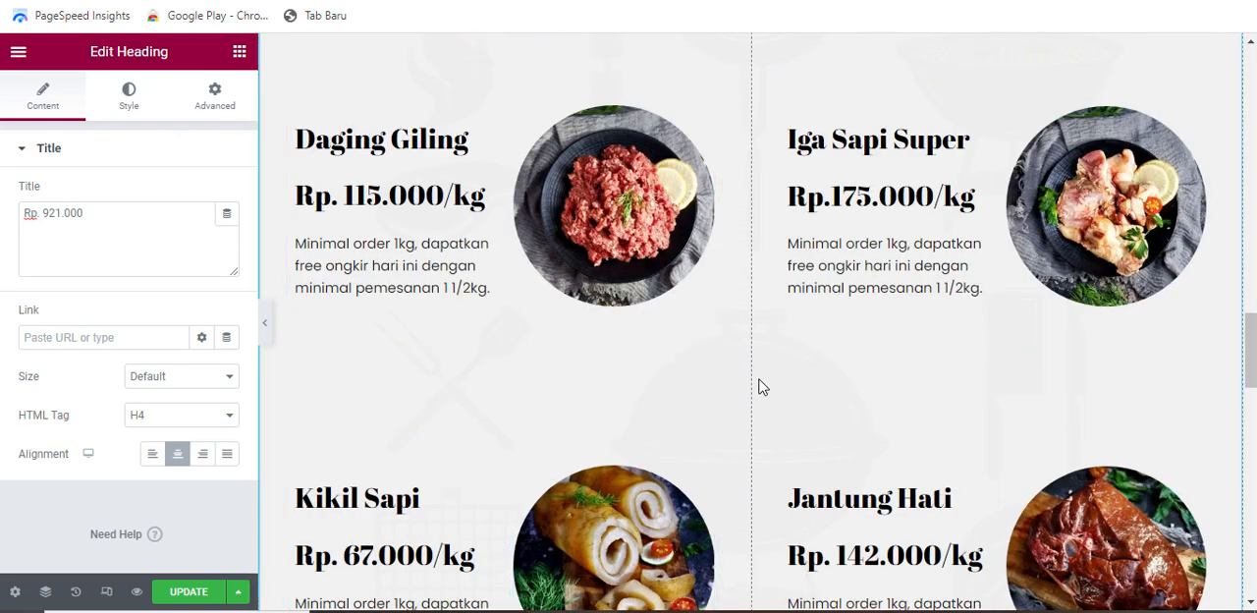
{"action": "scroll", "coordinate": [717, 340], "scroll_direction": "up", "scroll_amount": 2}
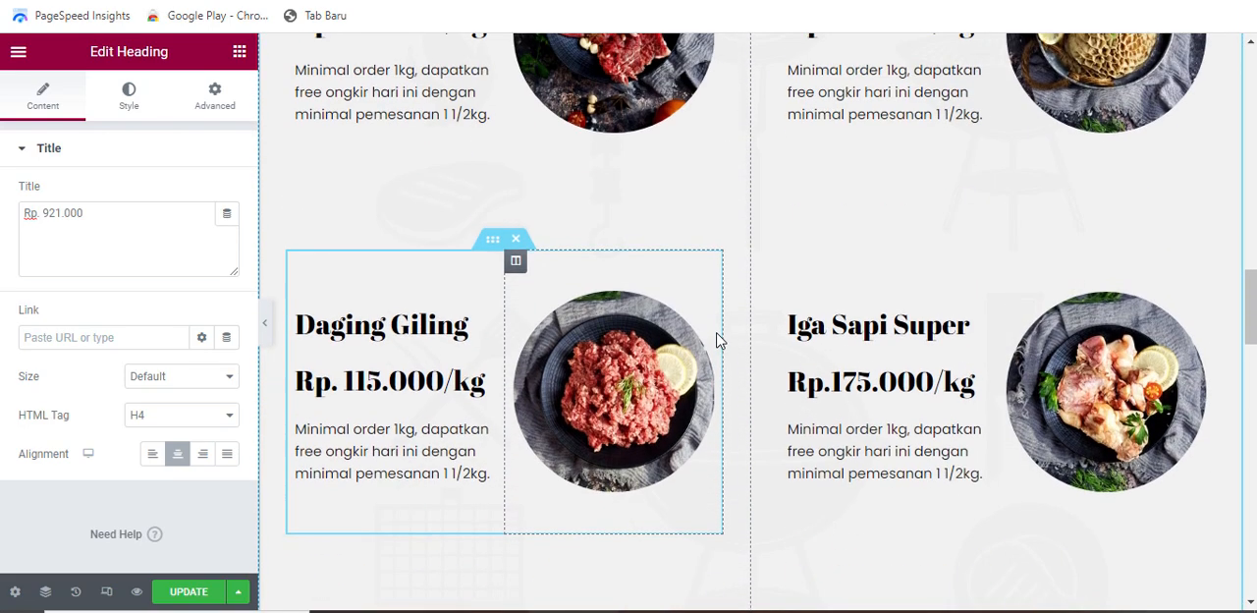
{"action": "scroll", "coordinate": [722, 334], "scroll_direction": "up", "scroll_amount": 4}
{"action": "scroll", "coordinate": [741, 432], "scroll_direction": "down", "scroll_amount": 4}
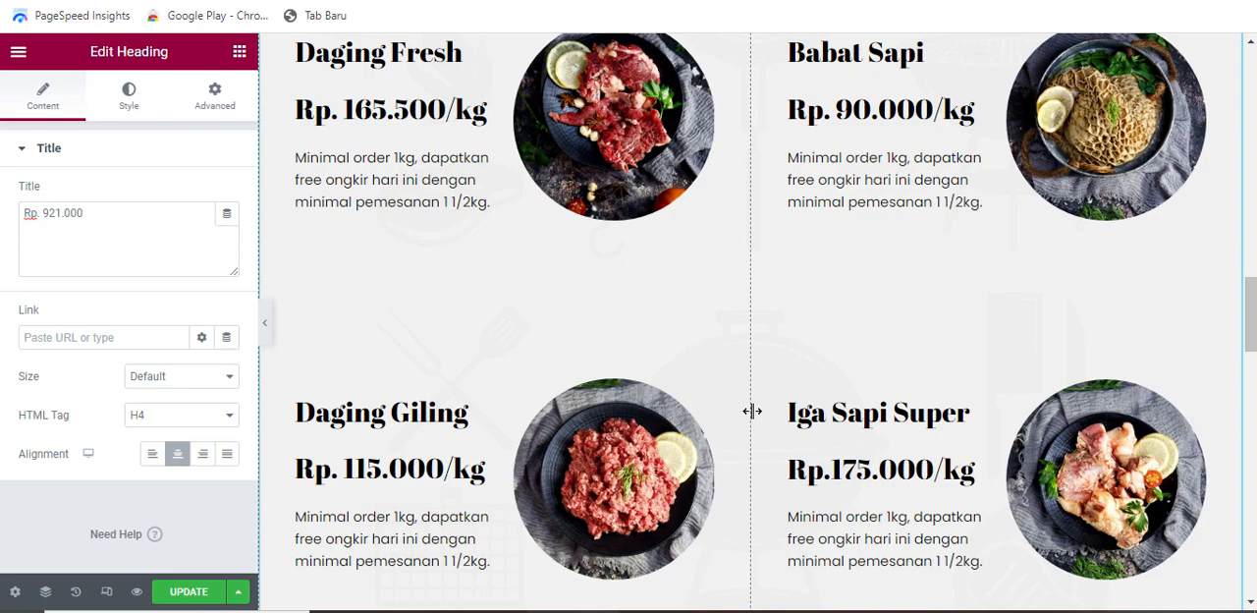
{"action": "scroll", "coordinate": [743, 417], "scroll_direction": "down", "scroll_amount": 6}
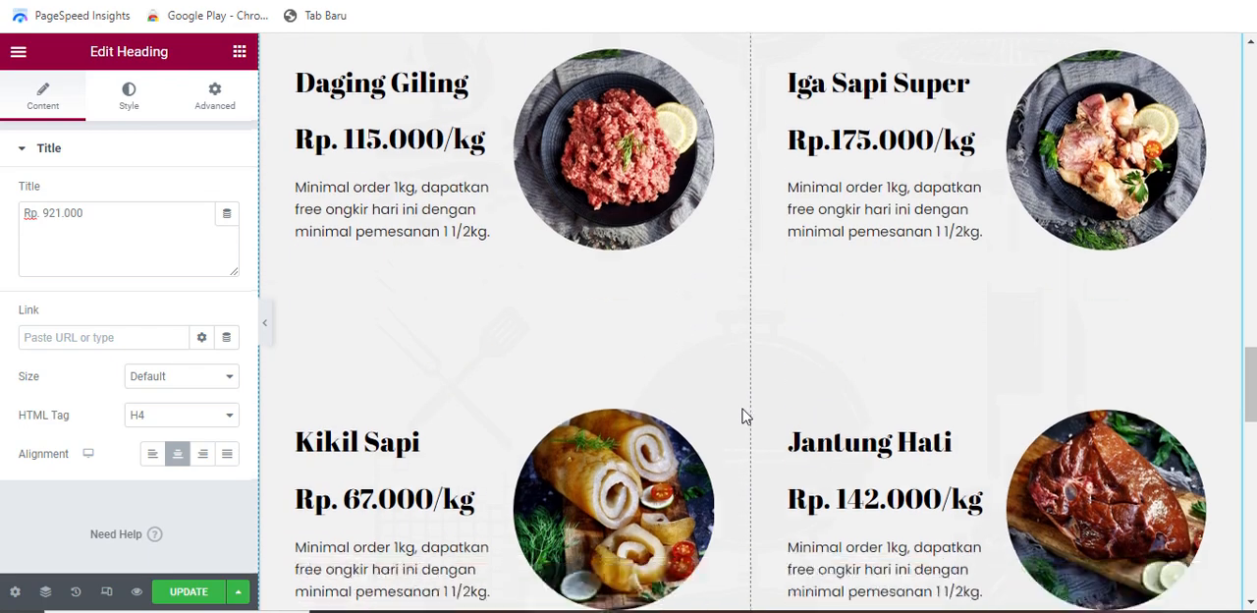
{"action": "scroll", "coordinate": [743, 416], "scroll_direction": "up", "scroll_amount": 6}
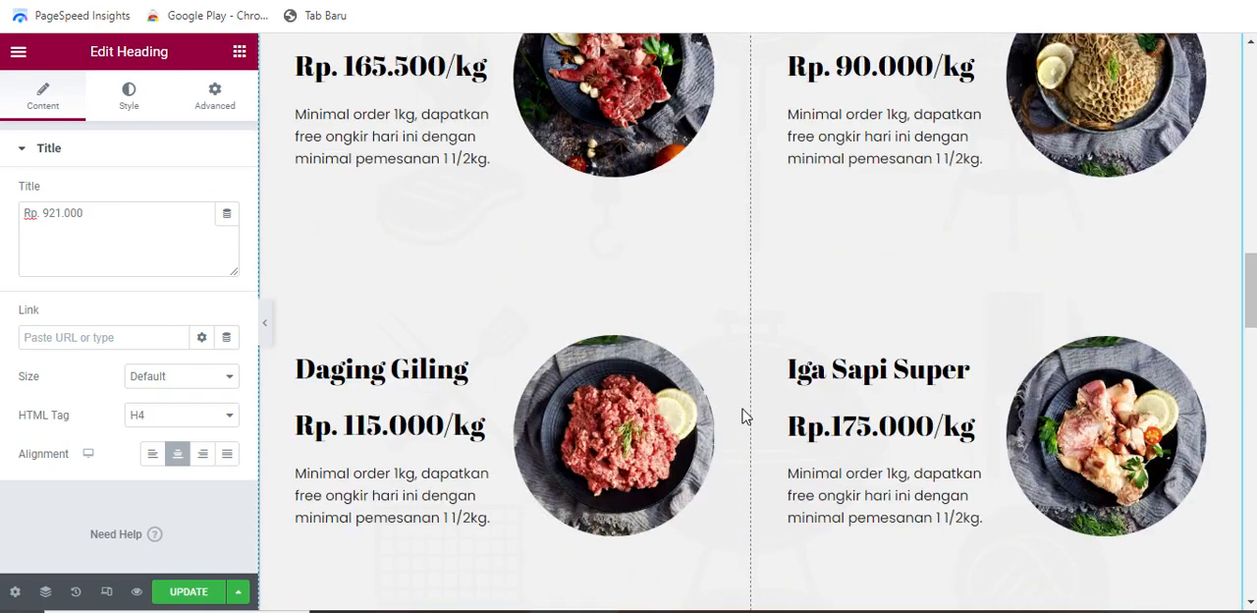
{"action": "scroll", "coordinate": [743, 417], "scroll_direction": "down", "scroll_amount": 4}
{"action": "scroll", "coordinate": [743, 416], "scroll_direction": "down", "scroll_amount": 6}
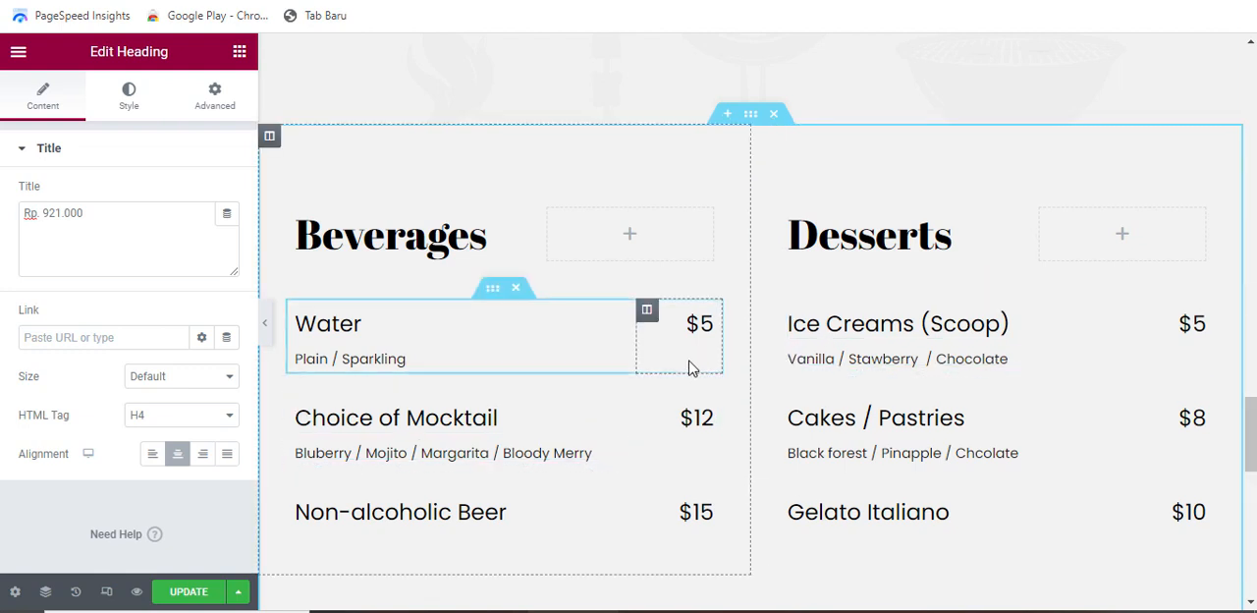
{"action": "scroll", "coordinate": [700, 357], "scroll_direction": "down", "scroll_amount": 2}
{"action": "scroll", "coordinate": [701, 356], "scroll_direction": "up", "scroll_amount": 2}
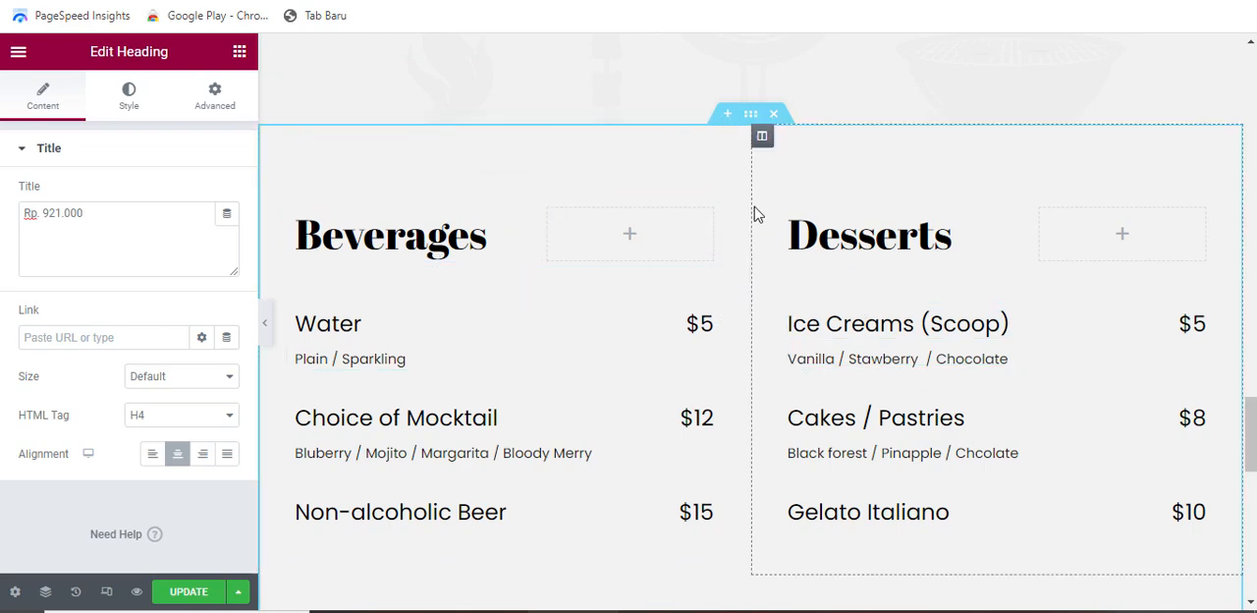
Check the full-width page from the "Produk Kami" hero down through the "Daging Sapi Segar" intro to the product cards
{"action": "scroll", "coordinate": [757, 236], "scroll_direction": "up", "scroll_amount": 2}
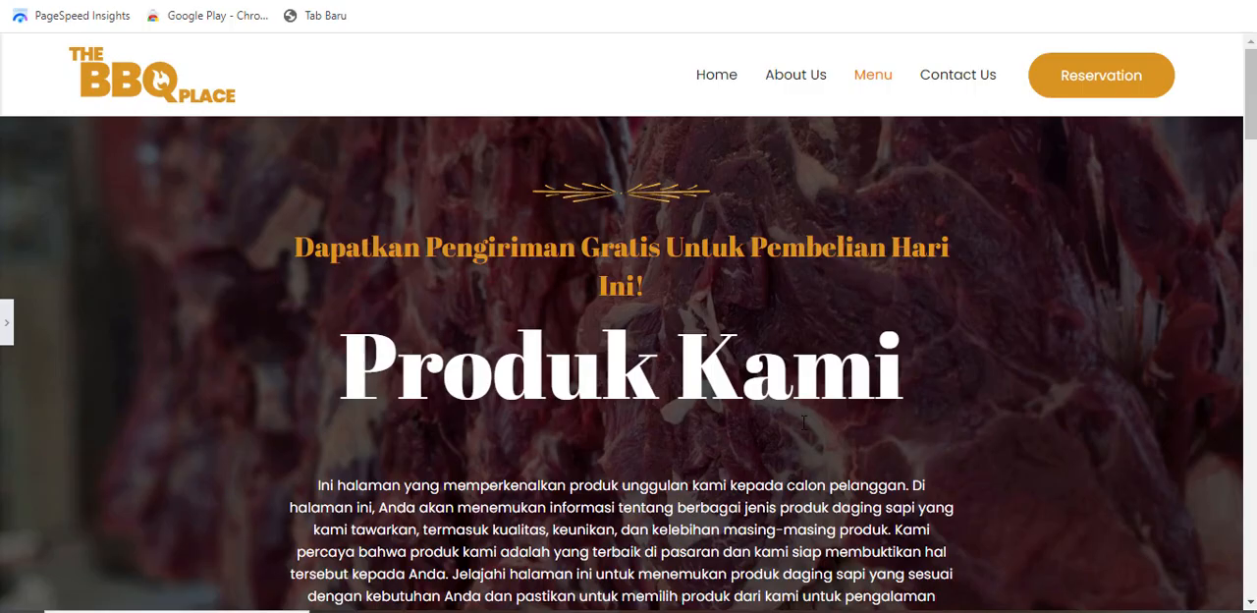
{"action": "scroll", "coordinate": [789, 416], "scroll_direction": "down", "scroll_amount": 8}
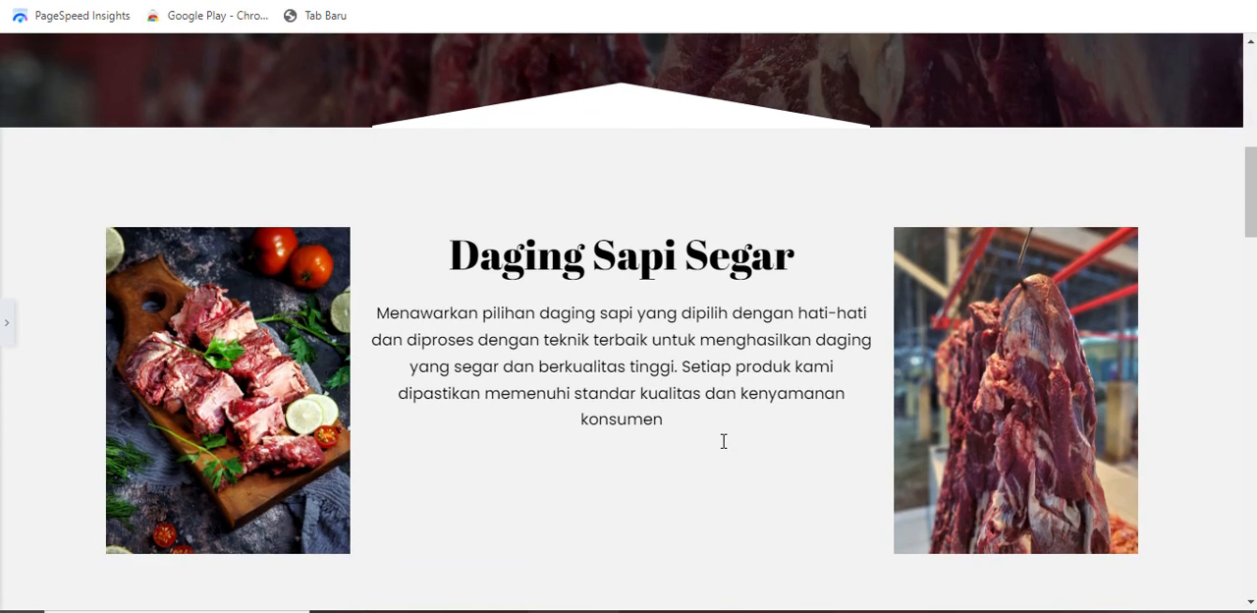
{"action": "scroll", "coordinate": [711, 457], "scroll_direction": "down", "scroll_amount": 5}
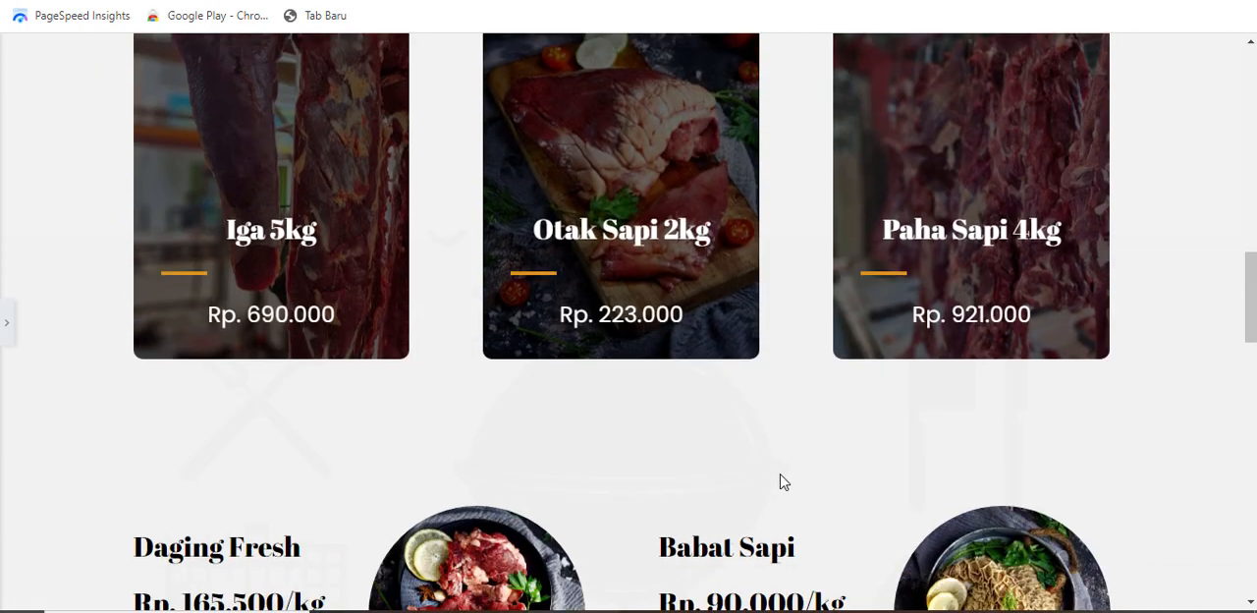